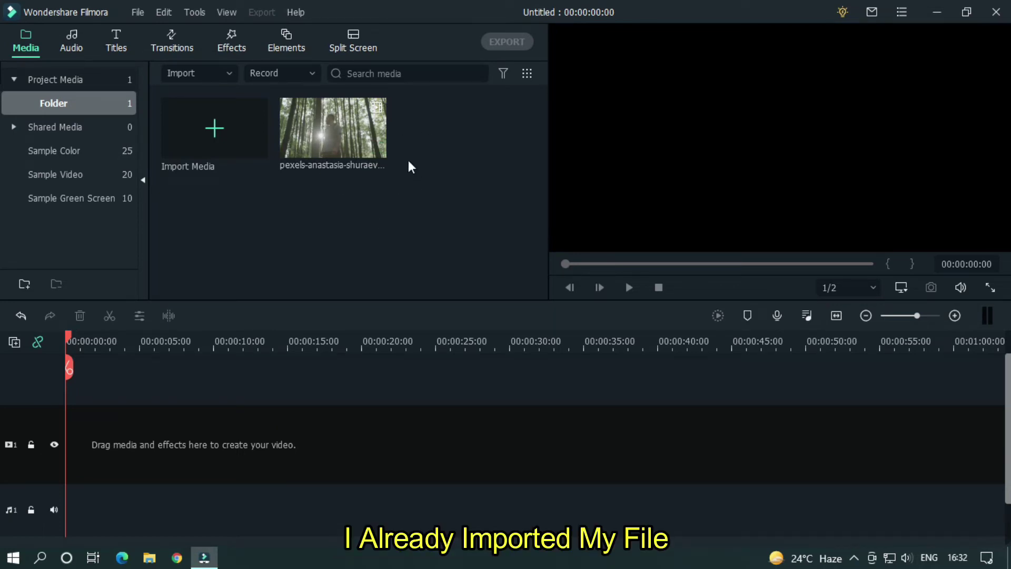
Place the forest clip on video track 1 and apply the B&W Film effect to it.
drag(322, 157, 72, 457)
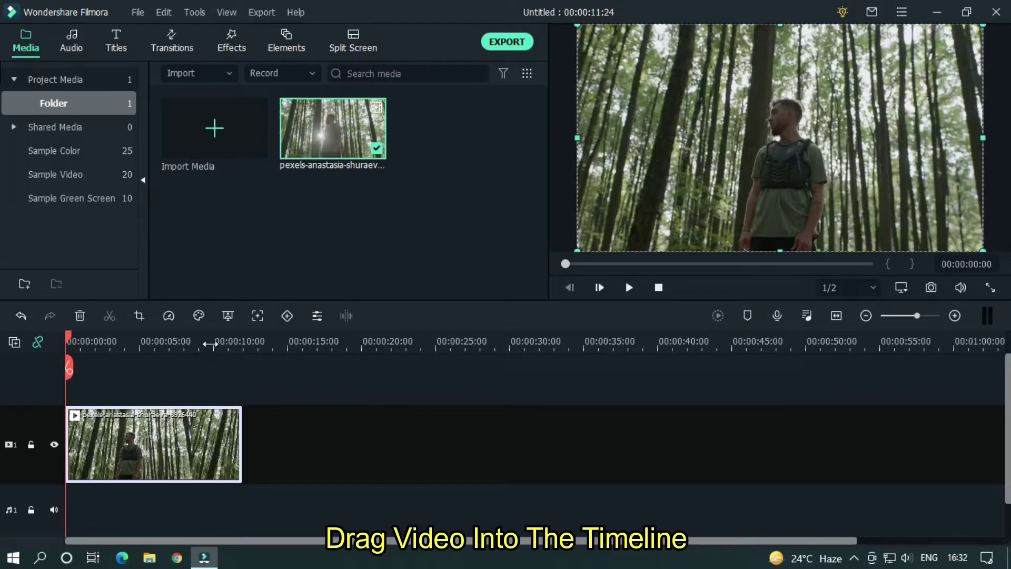
scroll(207, 342, up, 5)
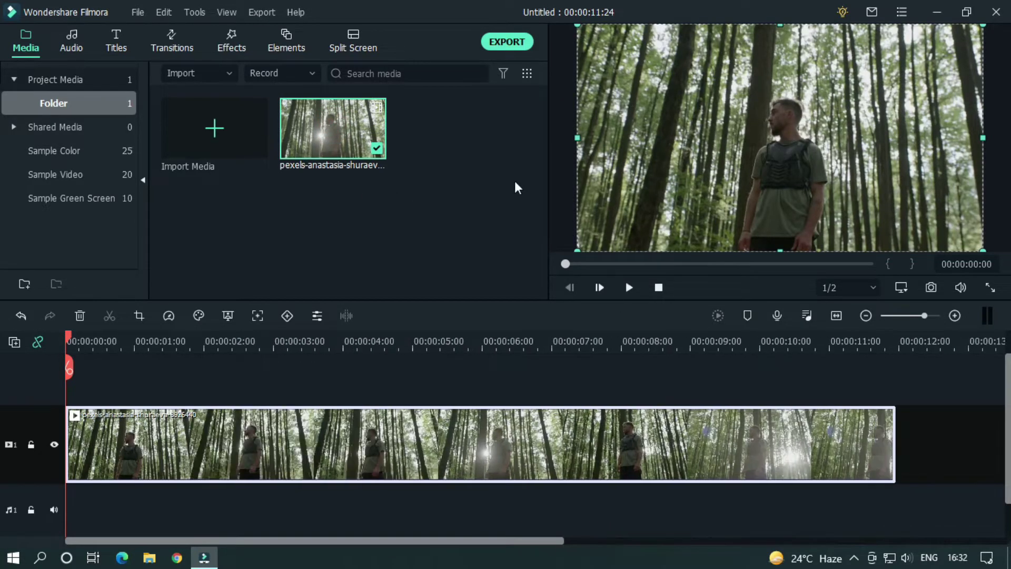
click(238, 47)
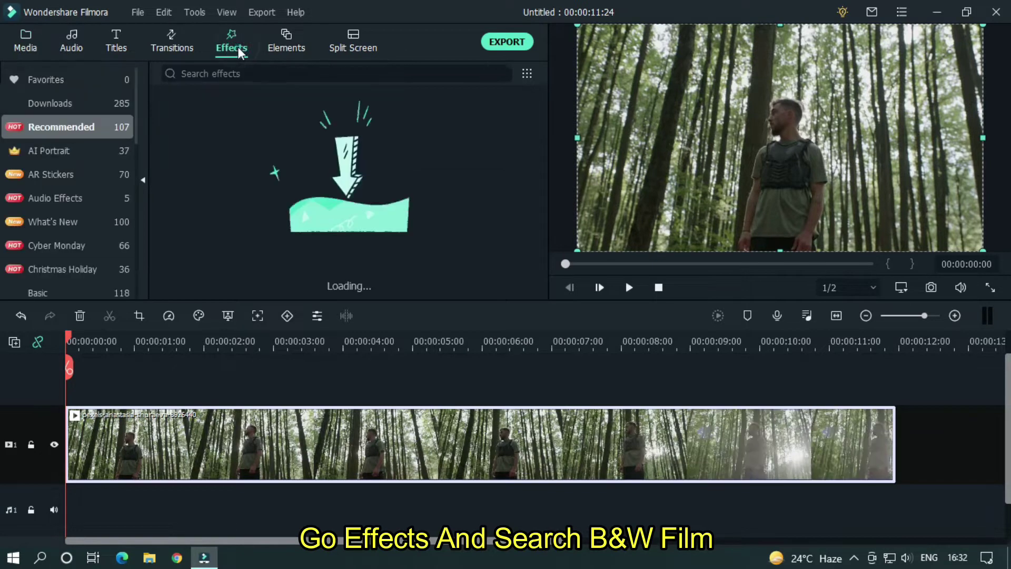
click(99, 105)
click(290, 73)
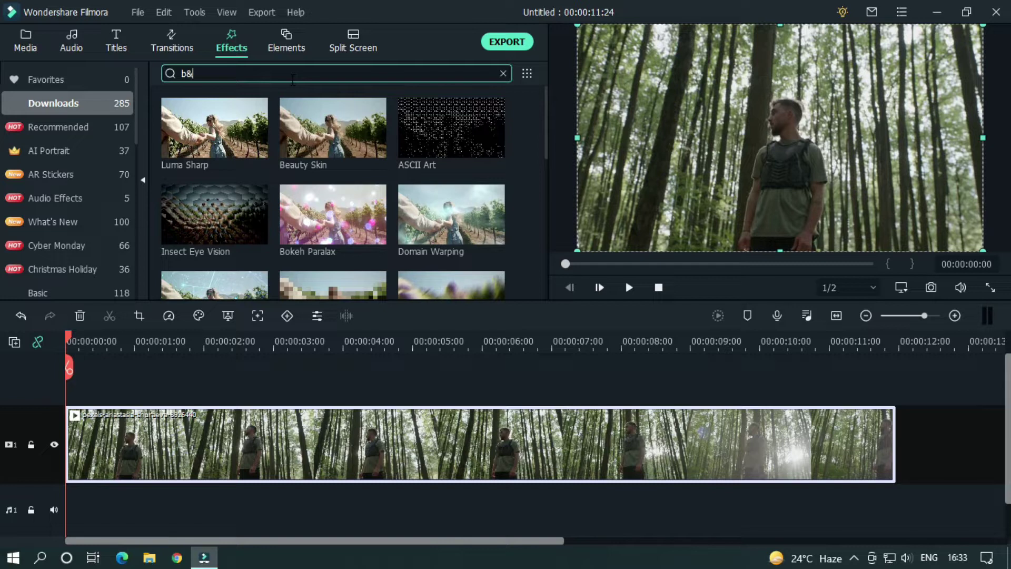
drag(321, 128, 268, 454)
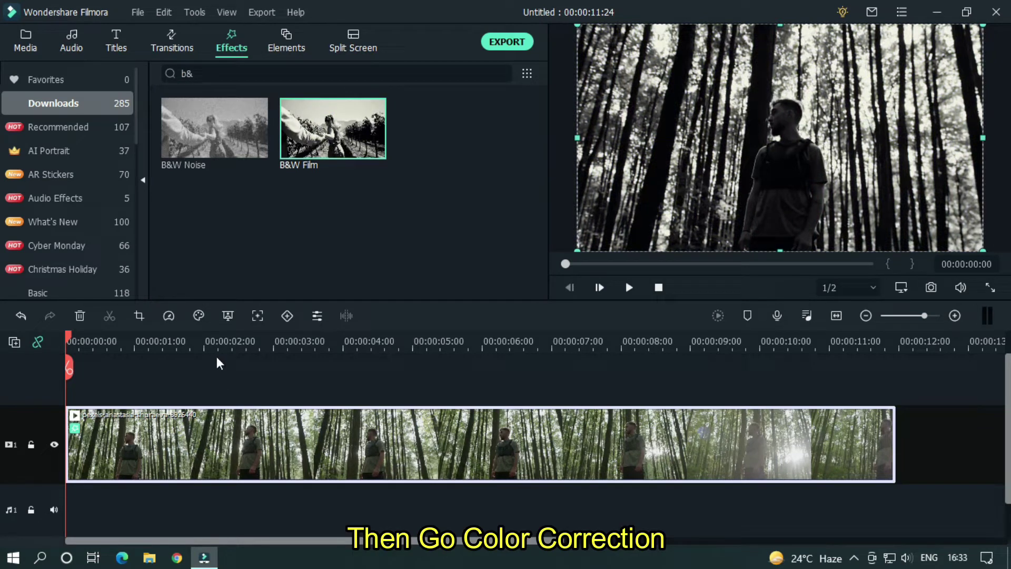
click(199, 316)
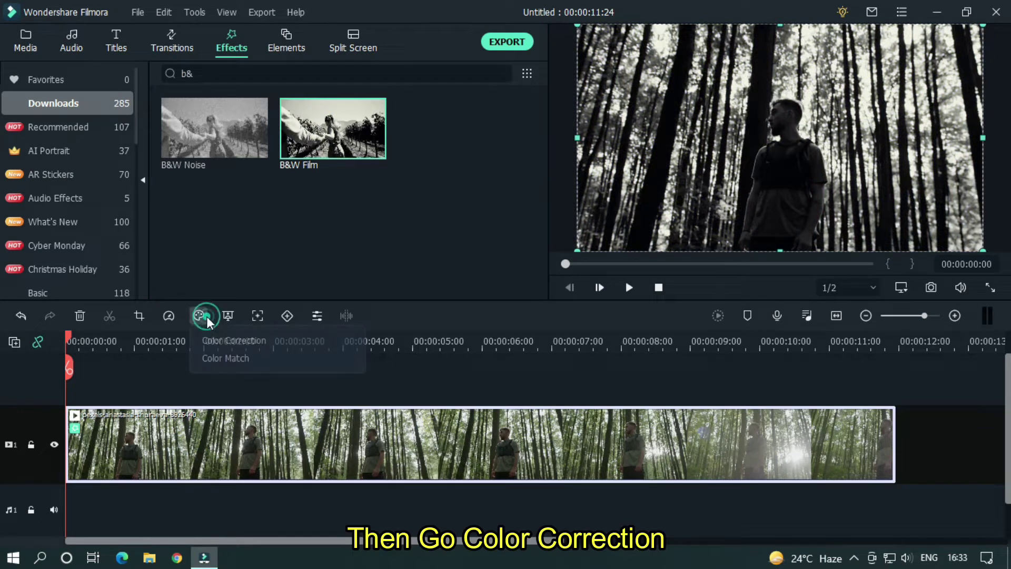
In Color Correction, raise Exposure to 50 and lower Blacks to -71 on the forest clip.
click(232, 341)
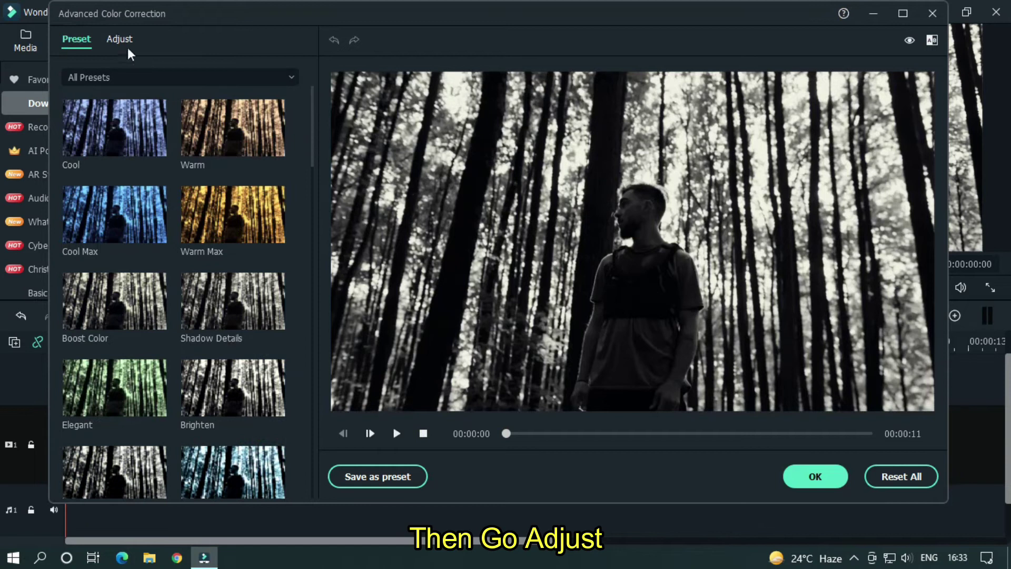
click(120, 40)
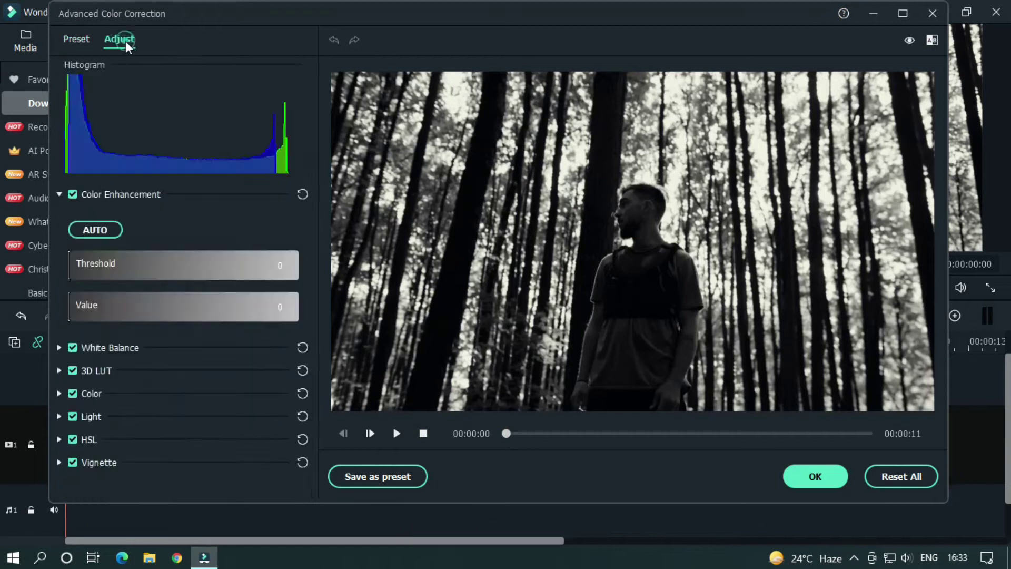
click(58, 393)
scroll(173, 353, down, 3)
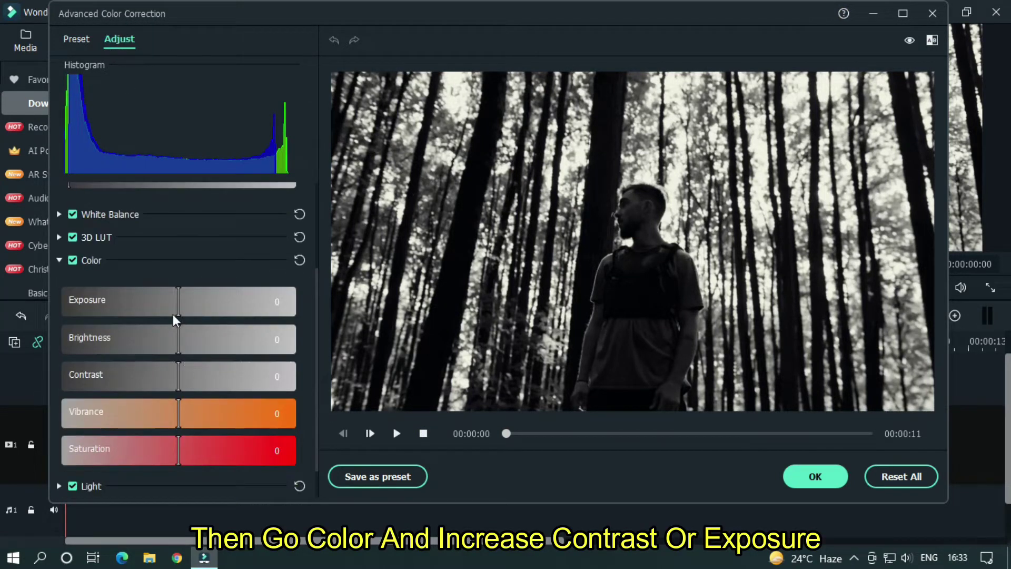
drag(175, 310, 238, 315)
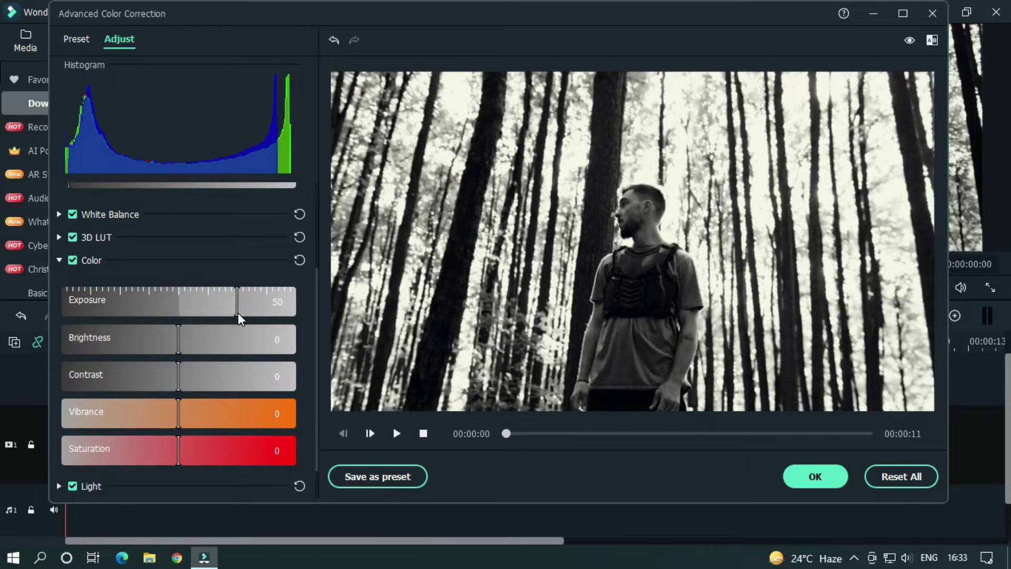
click(59, 259)
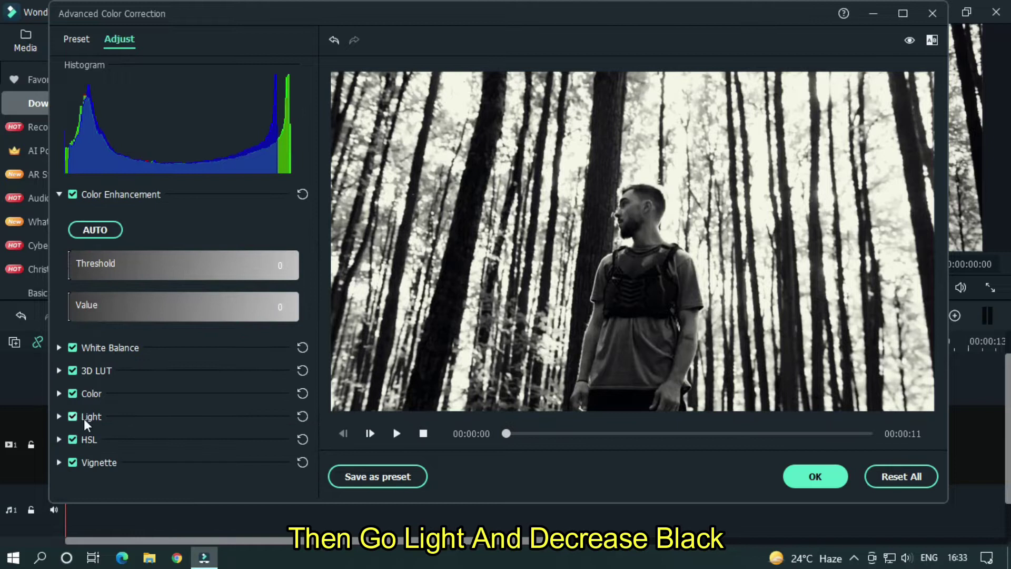
click(60, 415)
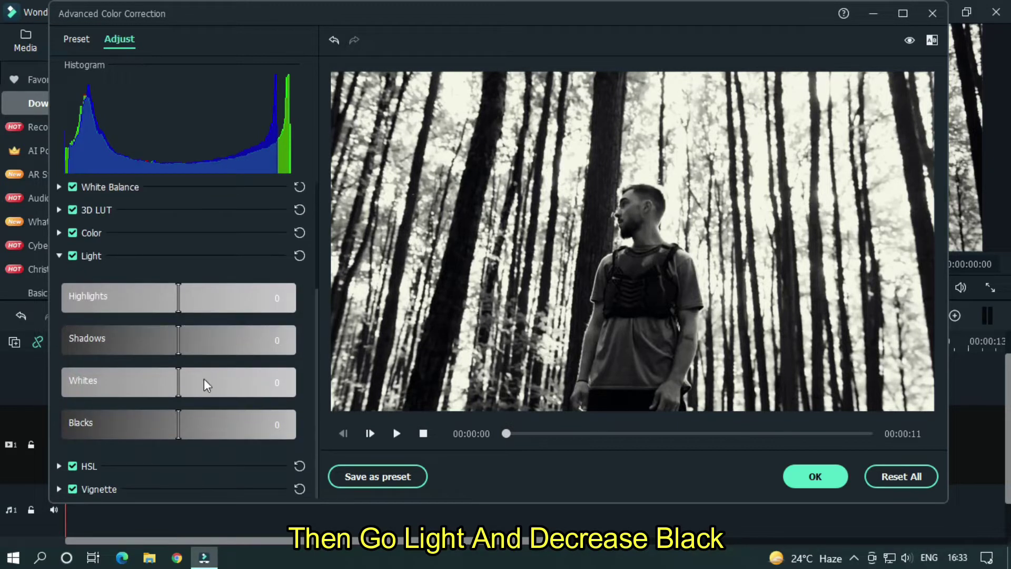
drag(174, 429, 107, 432)
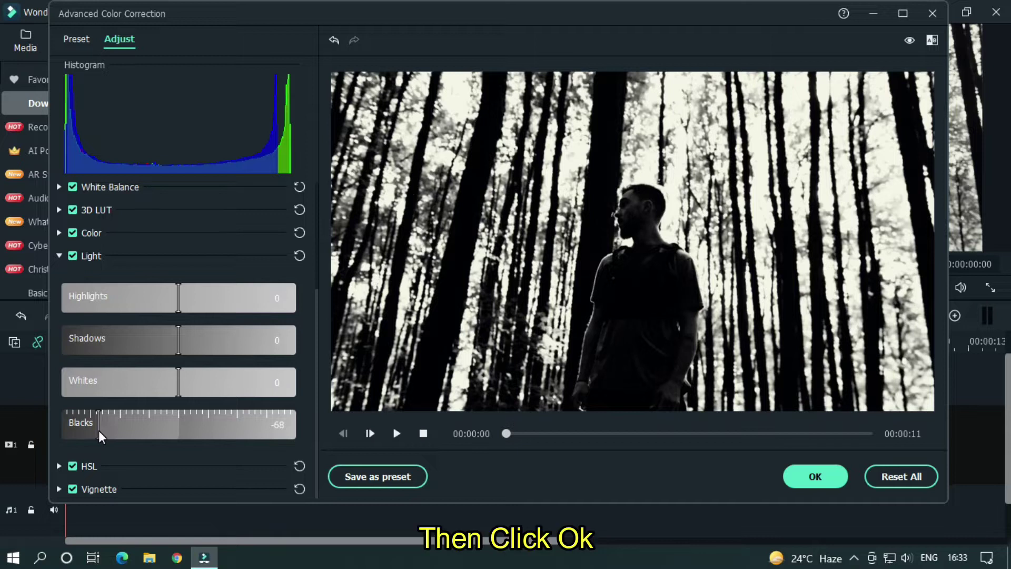
click(815, 476)
click(515, 378)
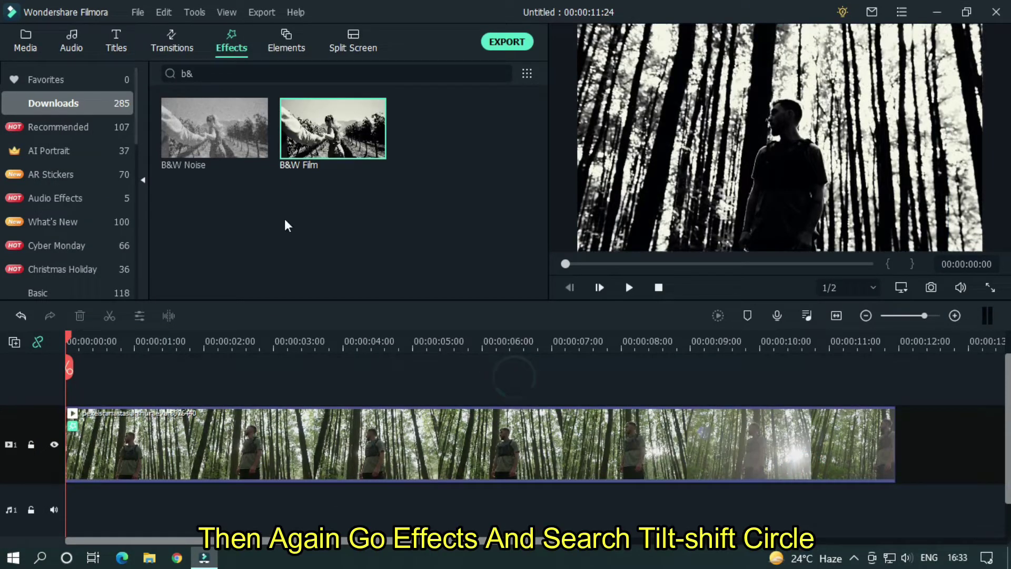
Search effects for 'tilt' and drop Tilt-shift Circle onto the forest clip.
click(503, 74)
click(468, 72)
text(ti)
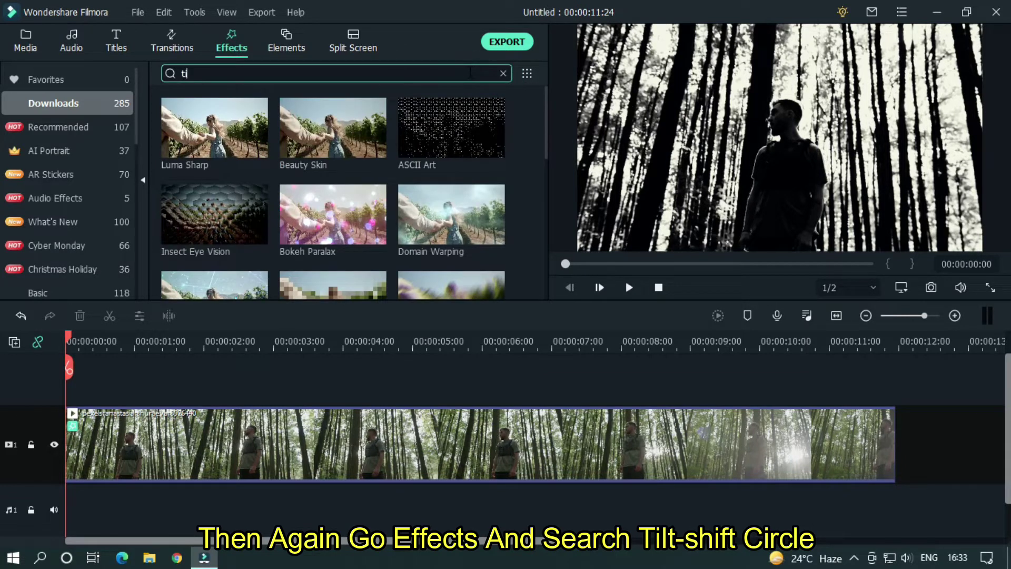
text(lt)
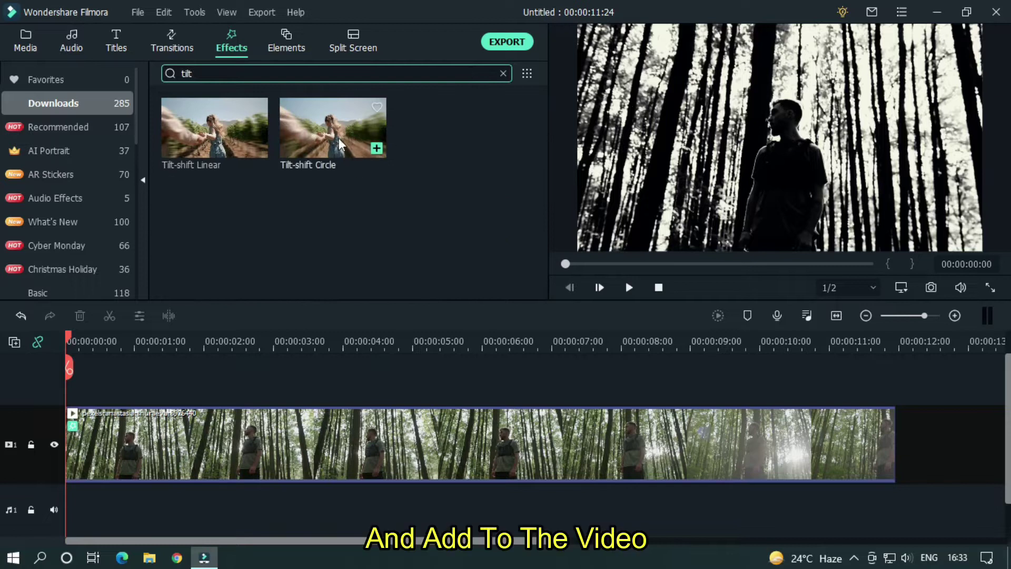
drag(335, 129, 313, 444)
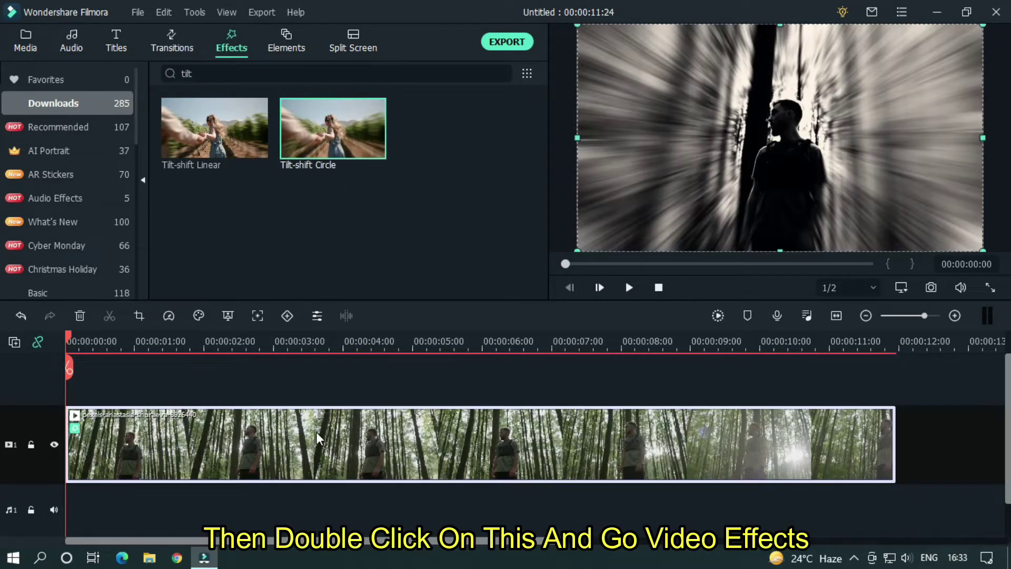
Review the Tilt-shift Circle settings (Size 0.10, Intensity 1.00) in the clip's properties and confirm.
double_click(317, 437)
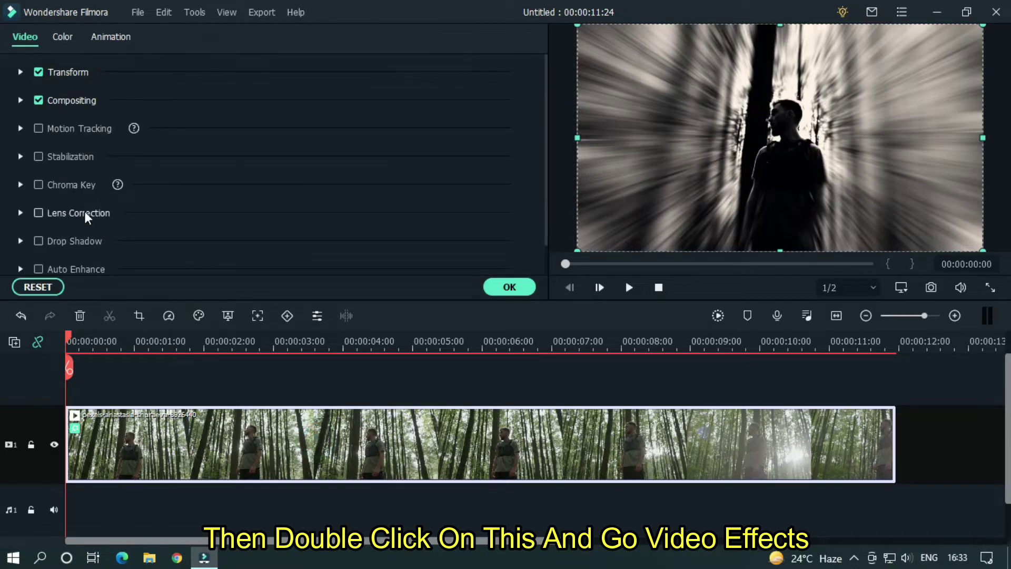
scroll(261, 130, down, 1)
click(20, 265)
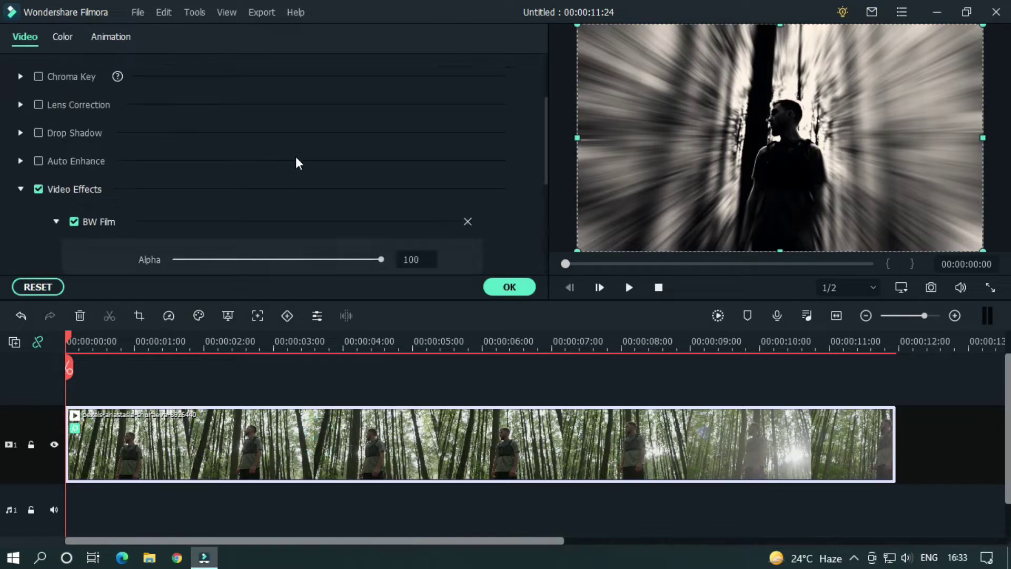
scroll(158, 179, down, 3)
click(55, 165)
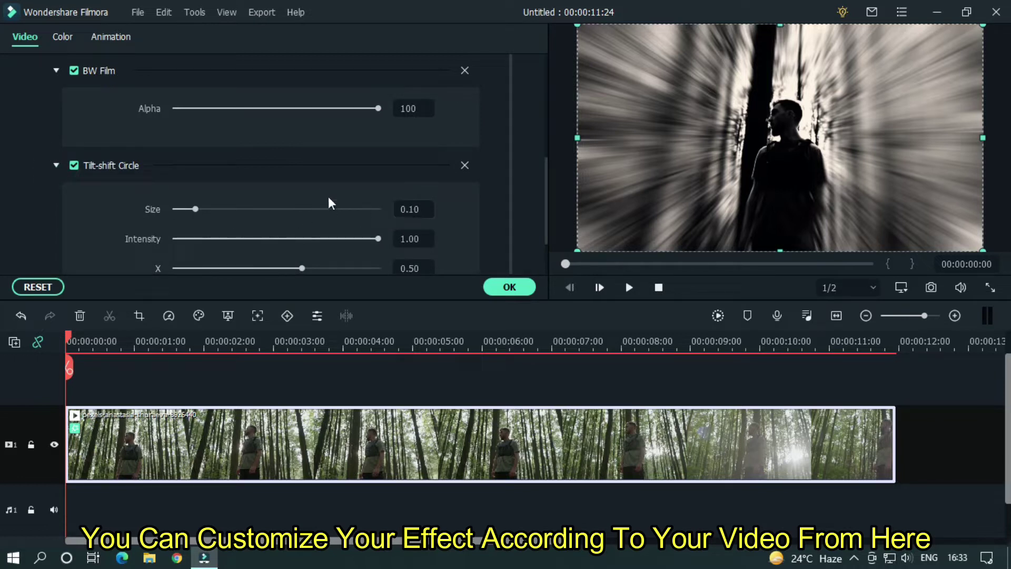
click(497, 286)
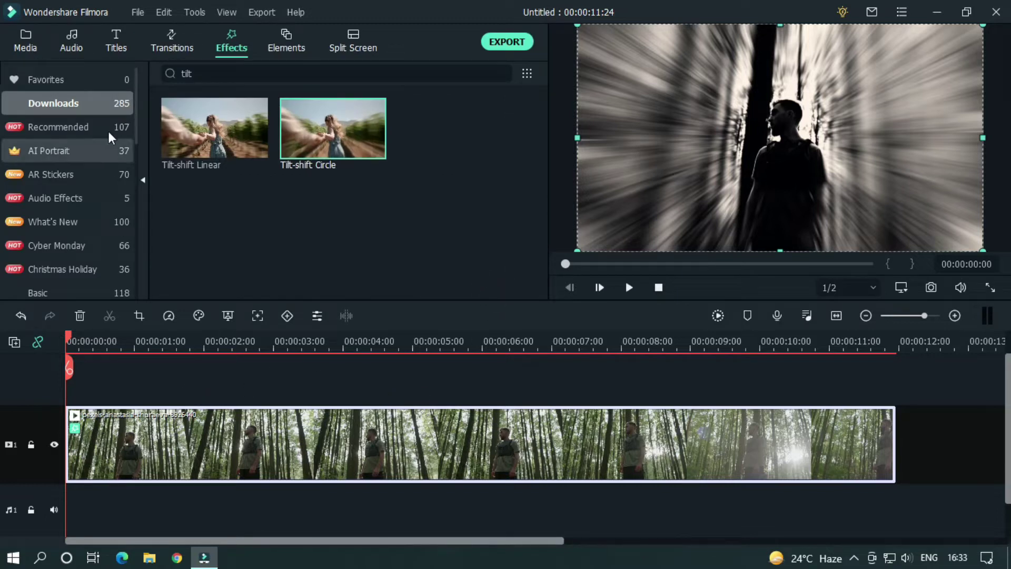
click(33, 45)
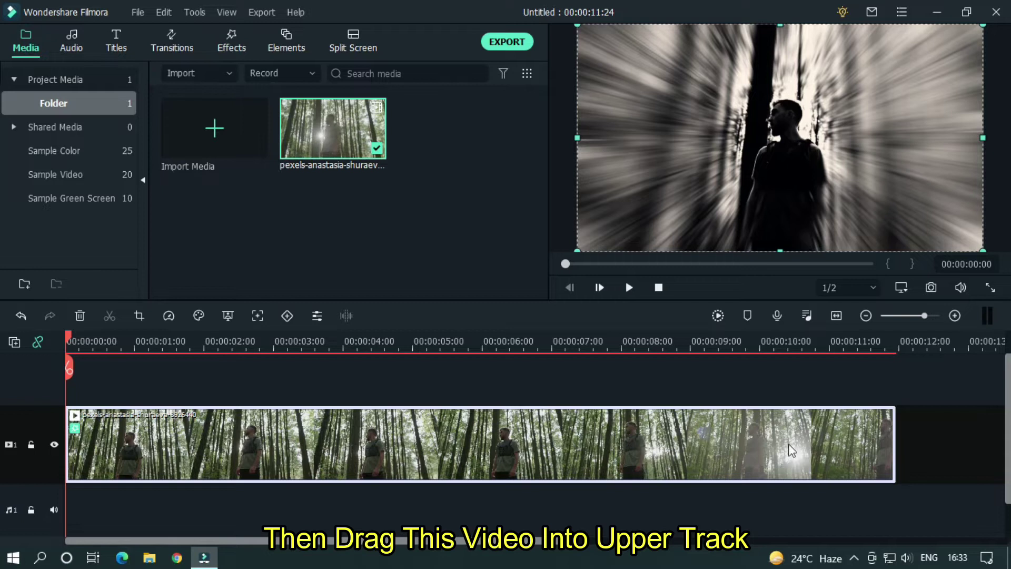
Move the forest clip to an upper track, add a copy below, and blend the top one with Screen.
drag(627, 452, 627, 393)
drag(332, 131, 79, 495)
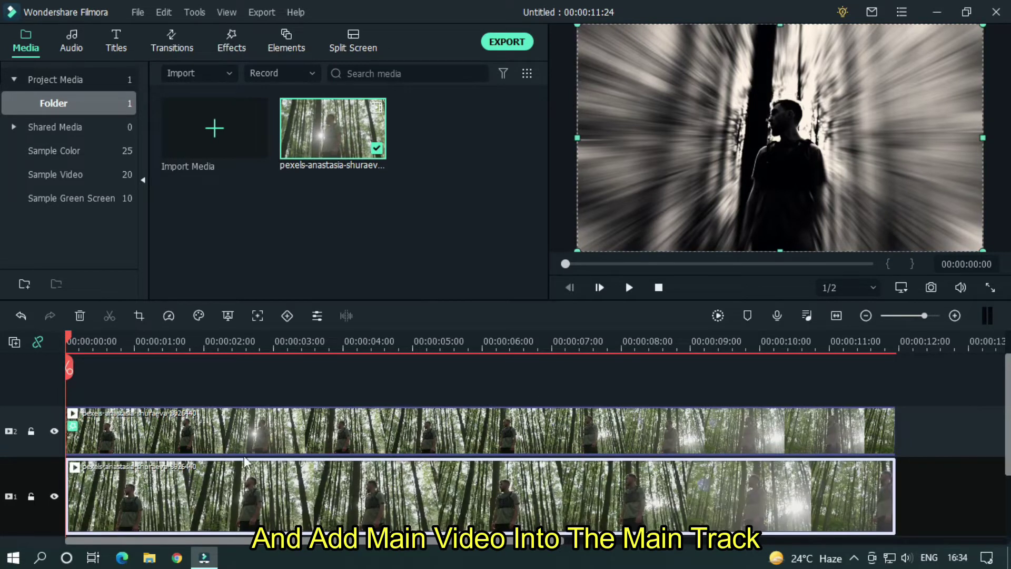
double_click(256, 425)
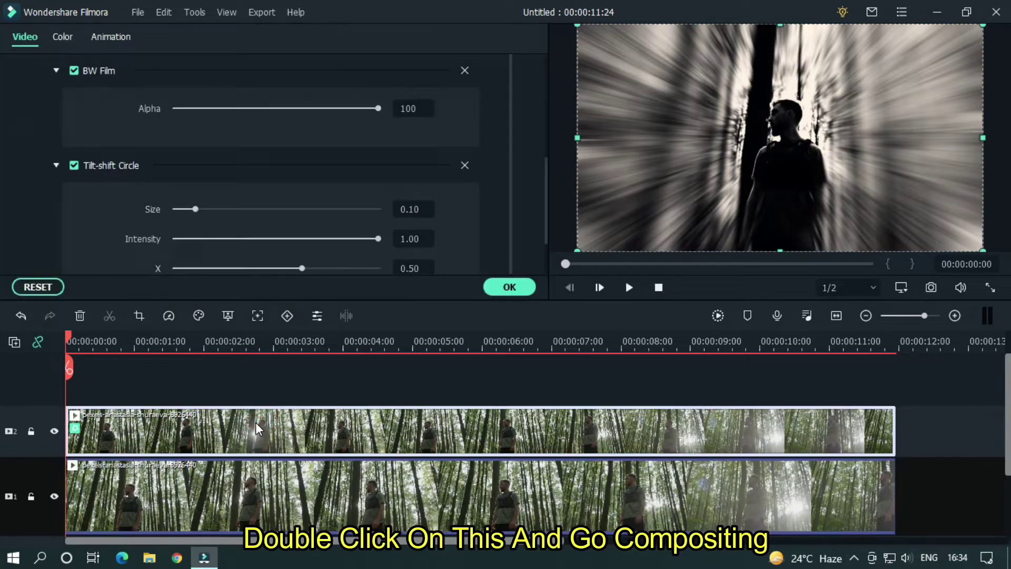
scroll(121, 182, up, 5)
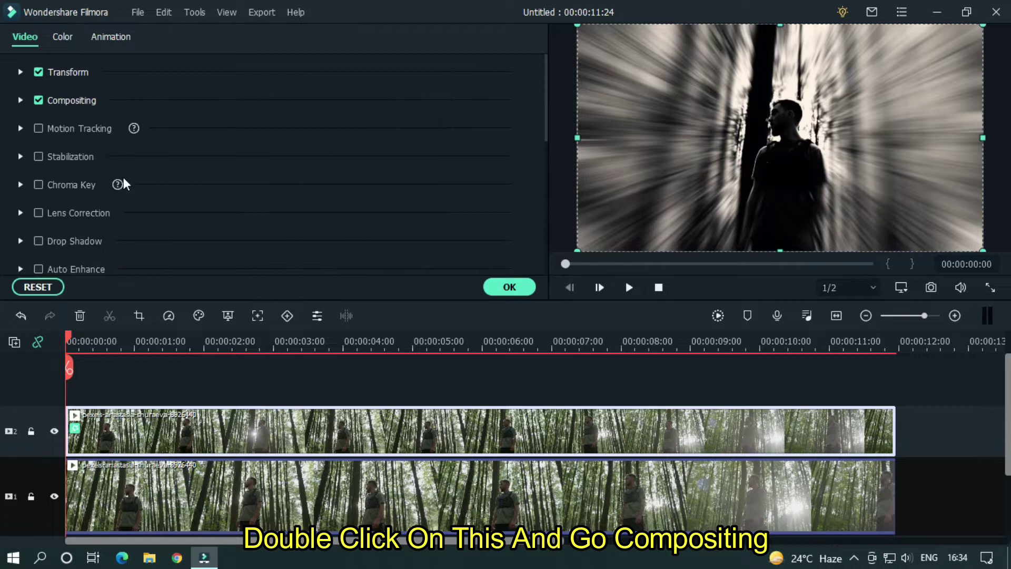
click(20, 100)
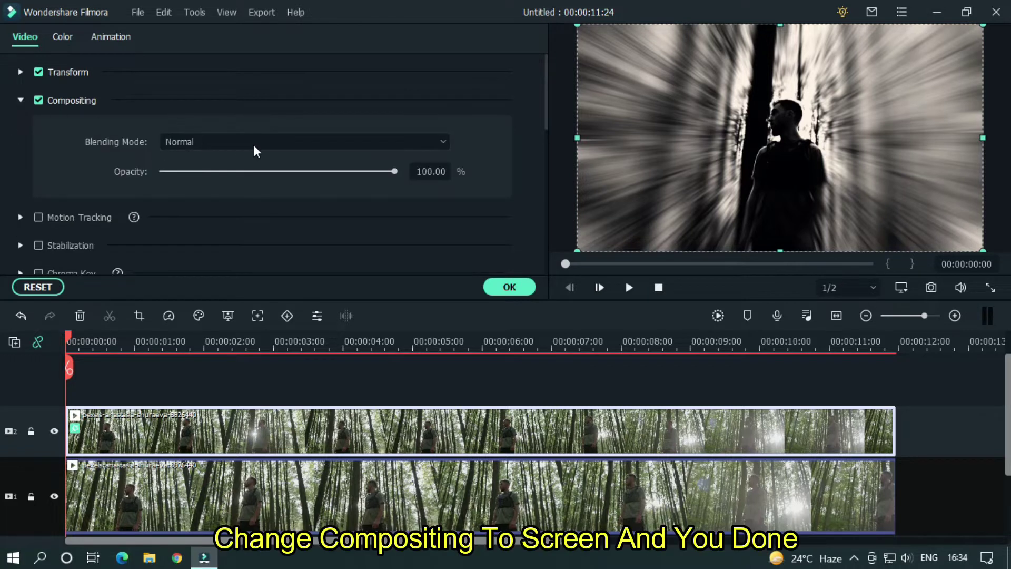
click(290, 142)
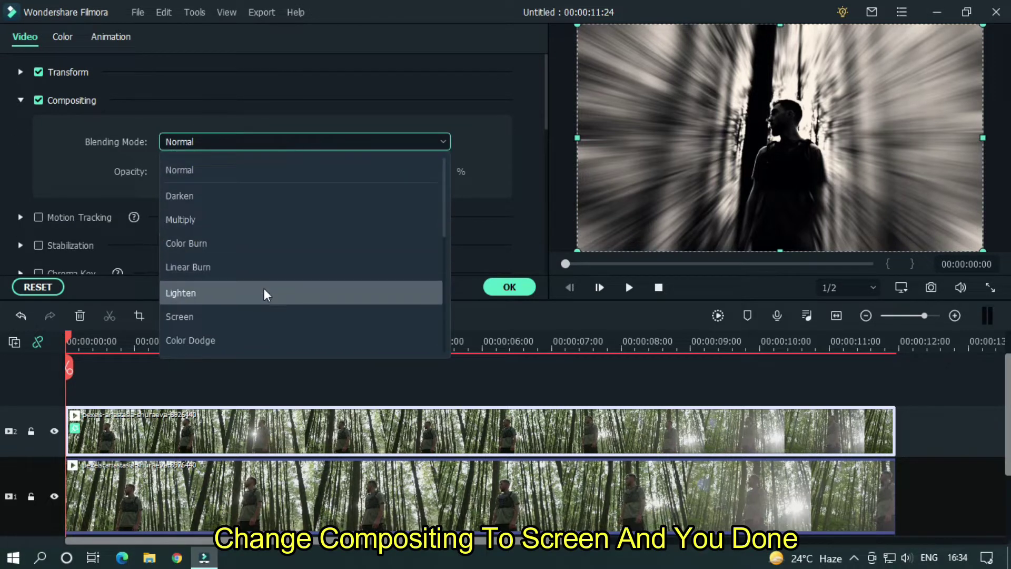
click(235, 324)
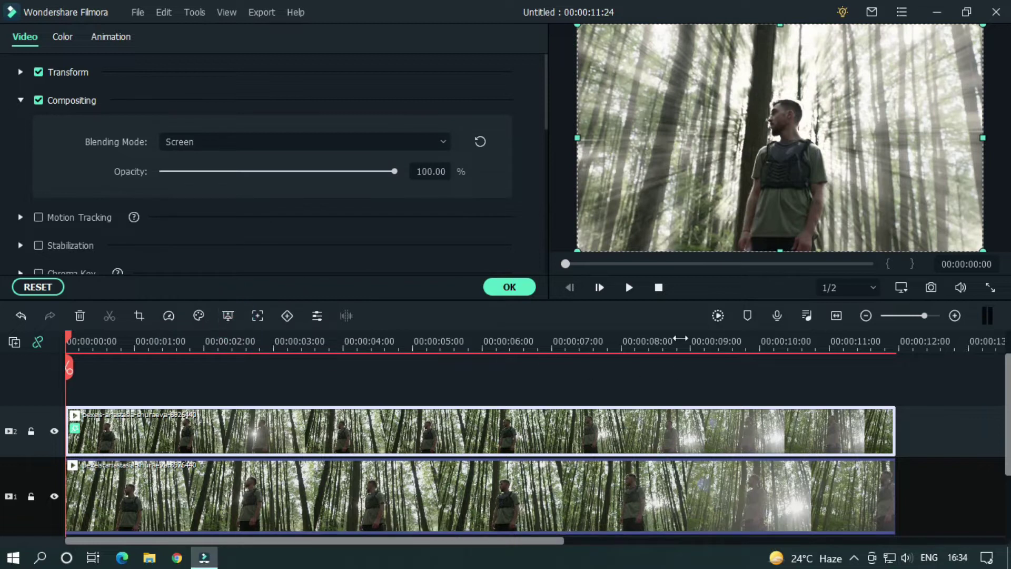
click(521, 286)
click(658, 287)
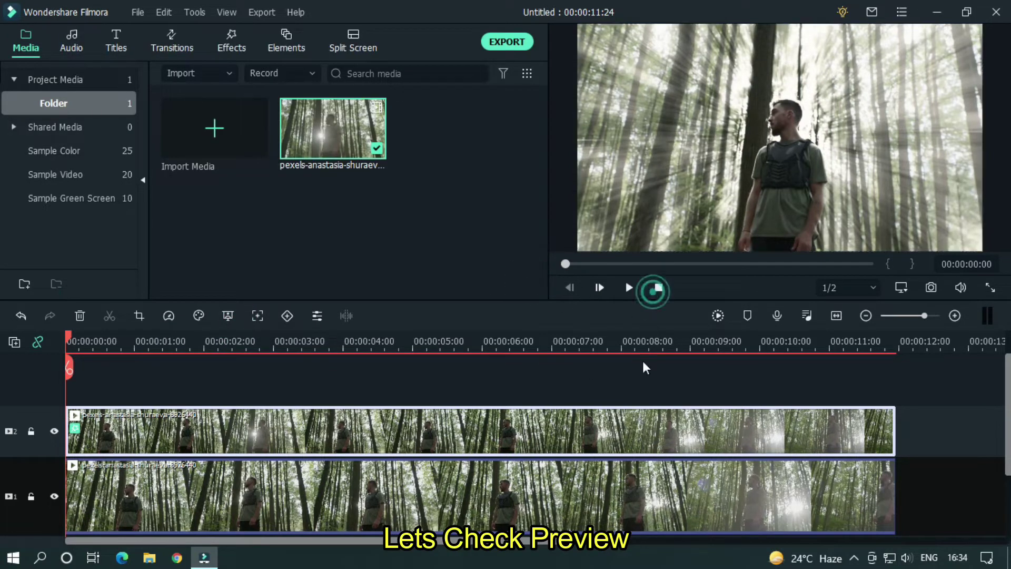
click(640, 379)
key(space)
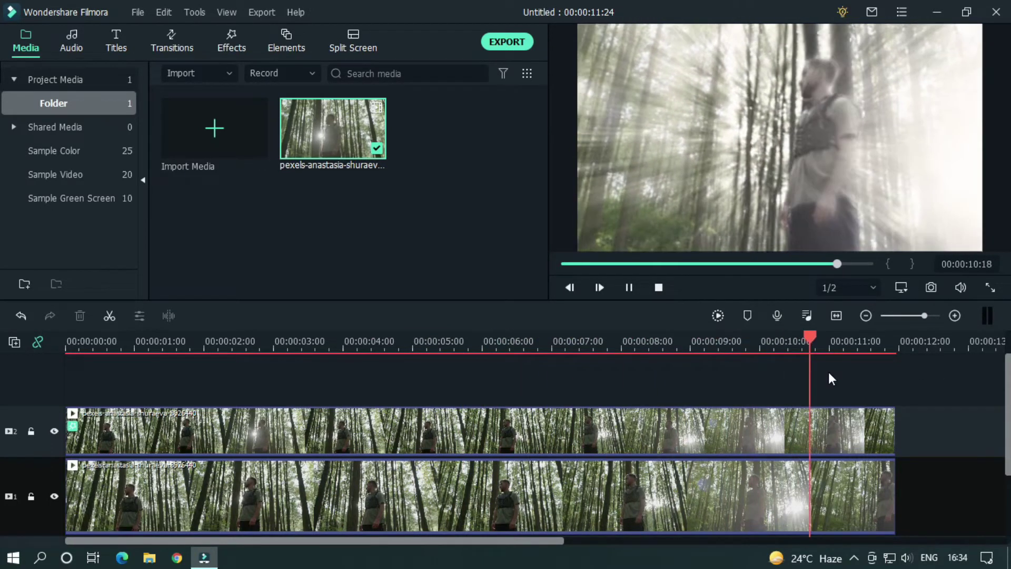
key(space)
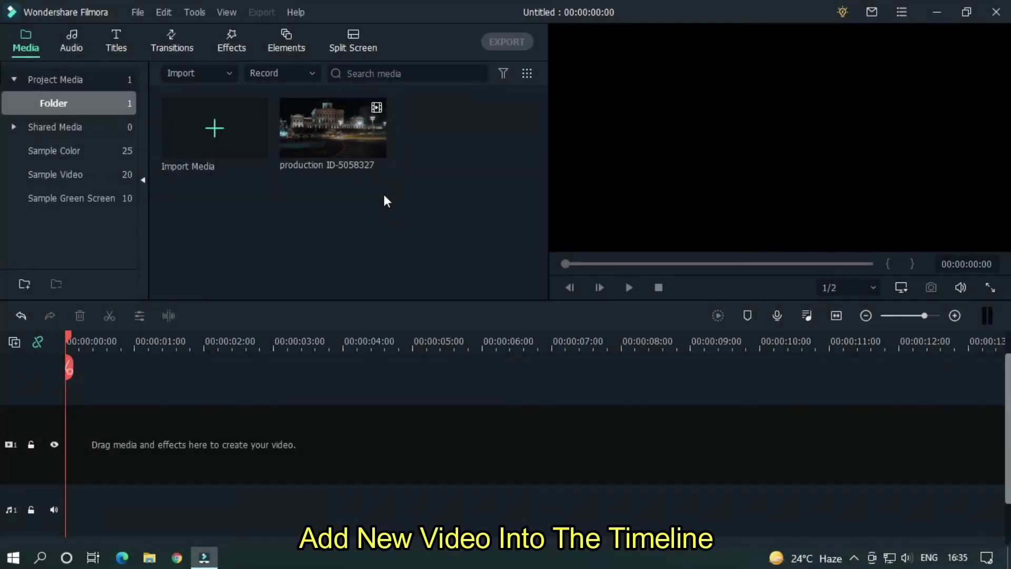
Place clip production ID-5058327 on video track 1 and zoom the timeline to frame level.
mouse_move(335, 157)
drag(334, 154, 64, 447)
drag(767, 342, 594, 350)
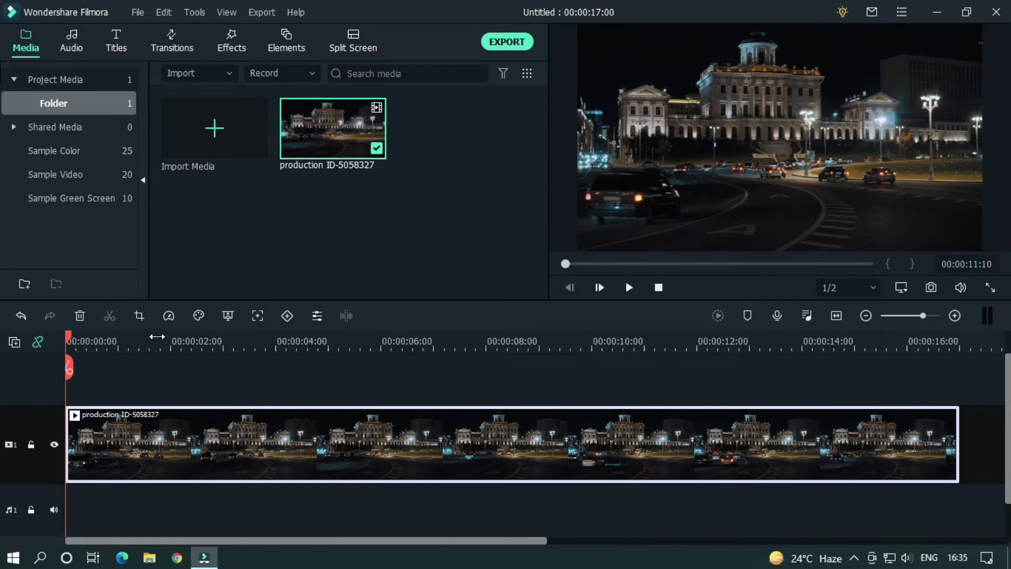
drag(156, 336, 497, 388)
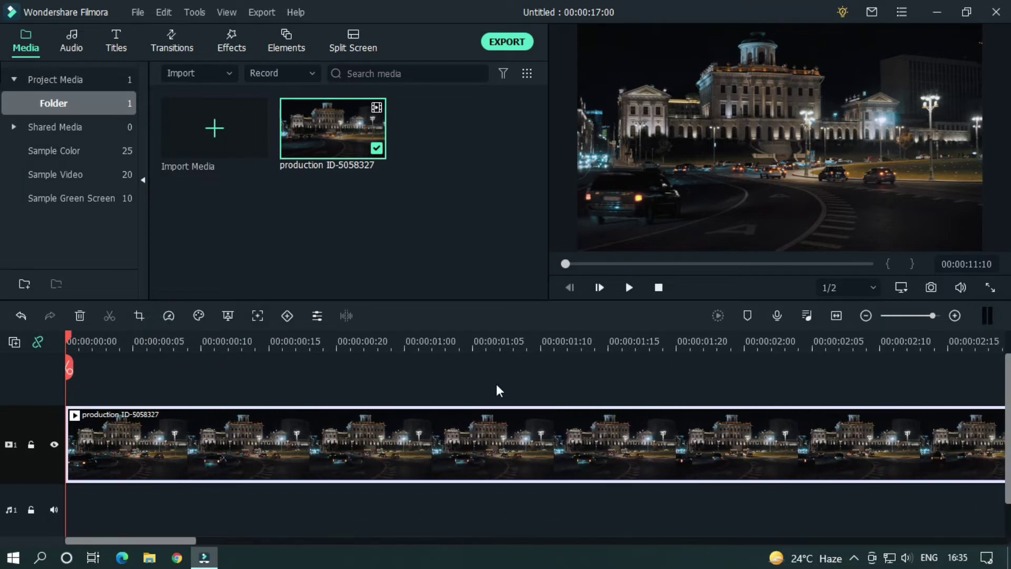
Add a copy of the night-city clip on track 2, one frame later, blended with Lighten.
drag(297, 347, 298, 345)
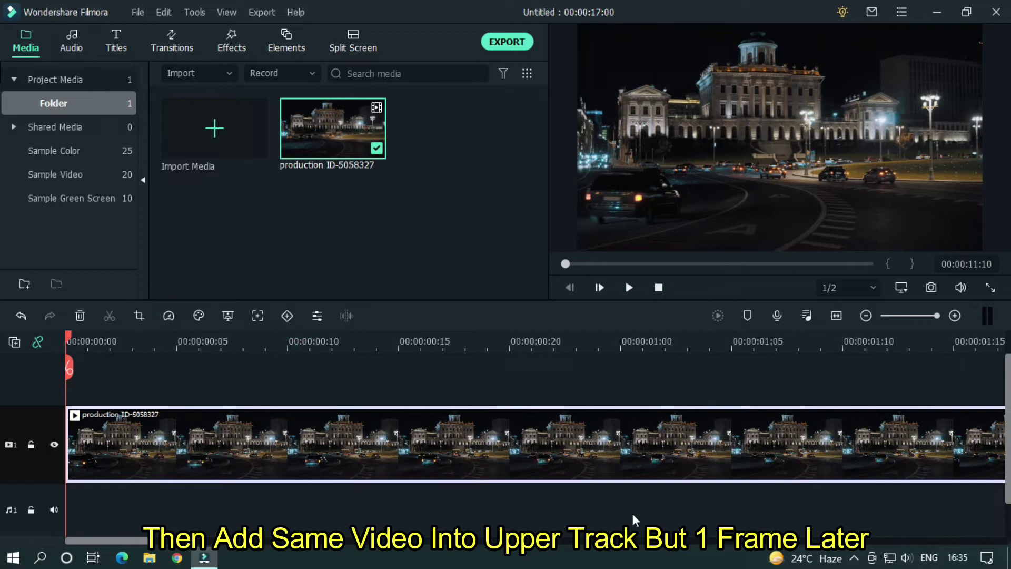
drag(342, 126, 87, 386)
click(88, 345)
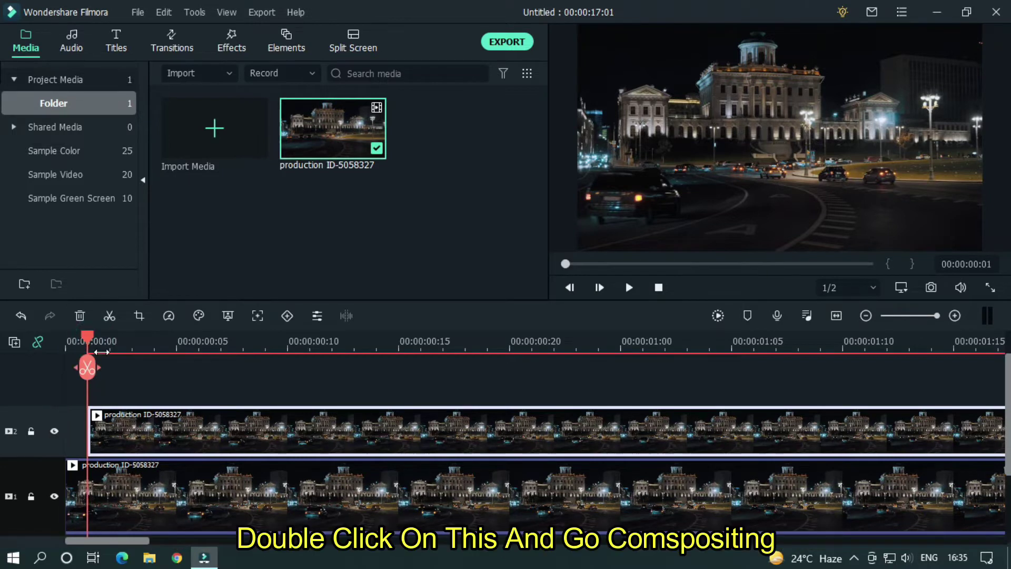
double_click(168, 417)
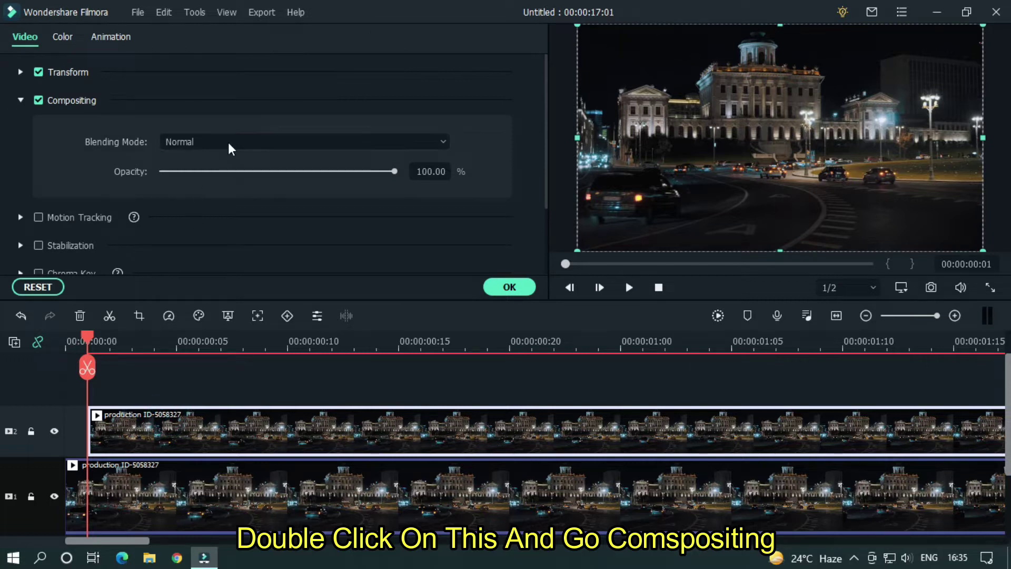
click(228, 142)
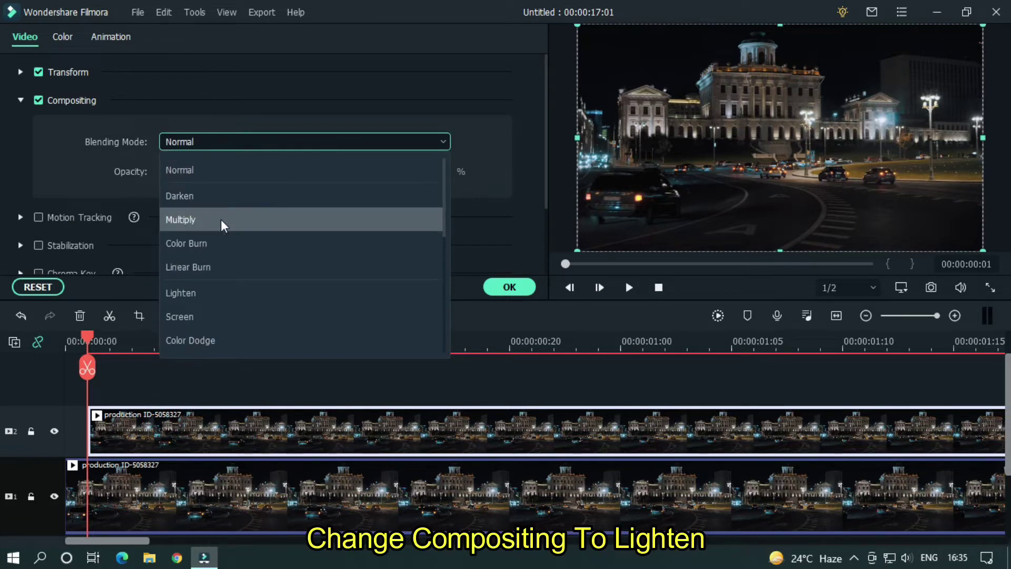
click(182, 293)
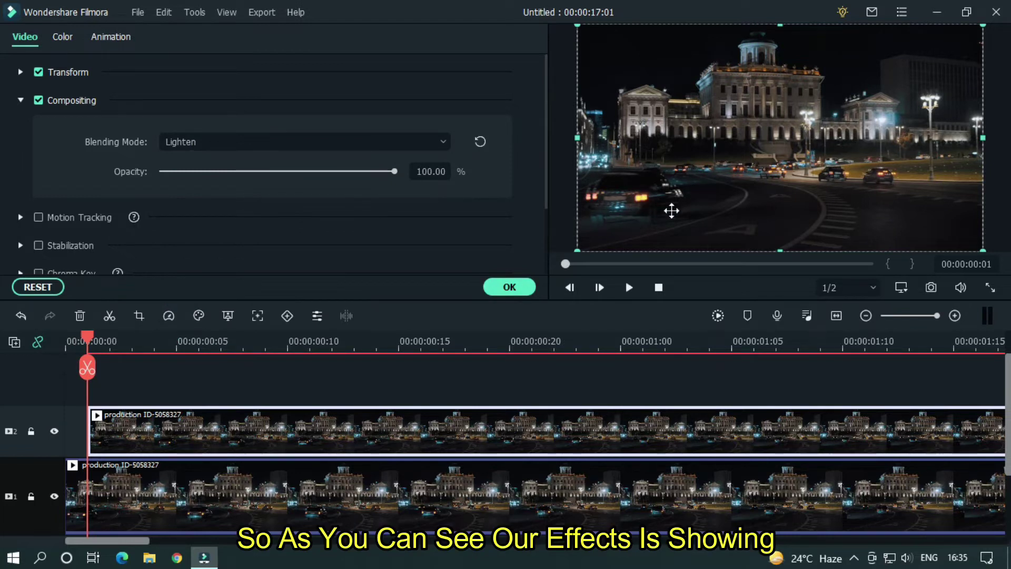
click(510, 291)
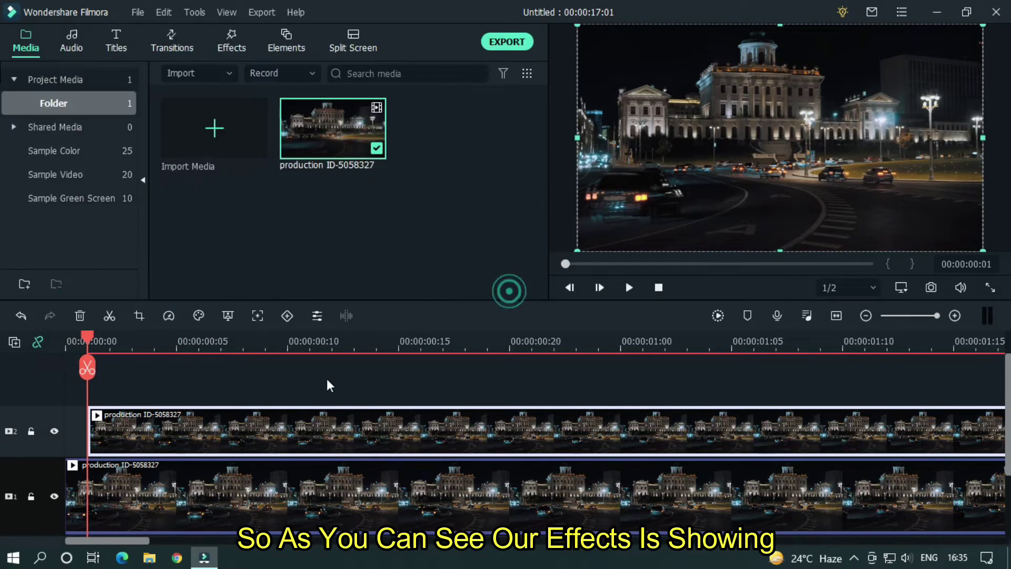
Copy the track-2 clip and paste it onto a new track 3, one frame later.
right_click(288, 423)
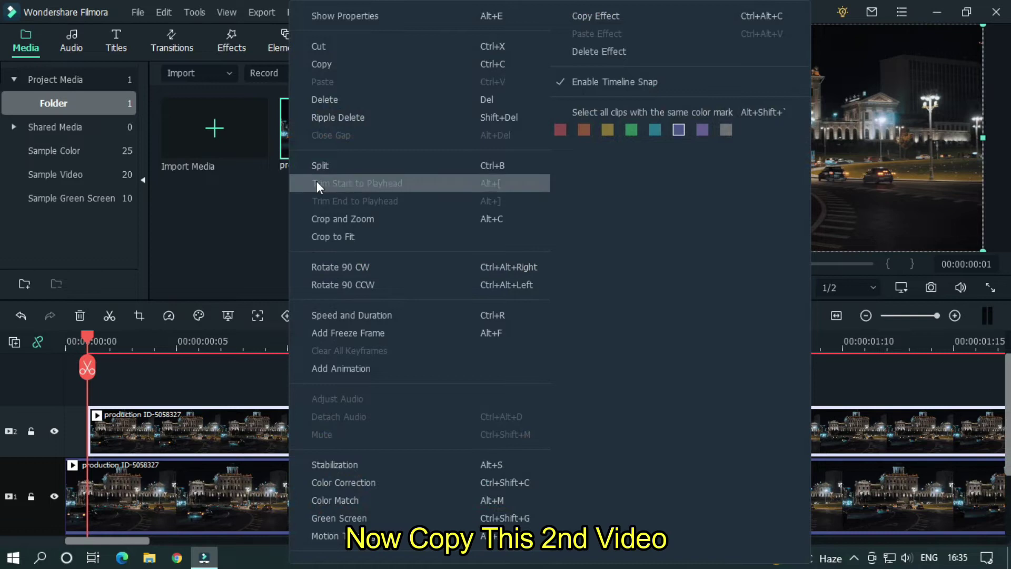
click(323, 68)
drag(90, 345, 109, 343)
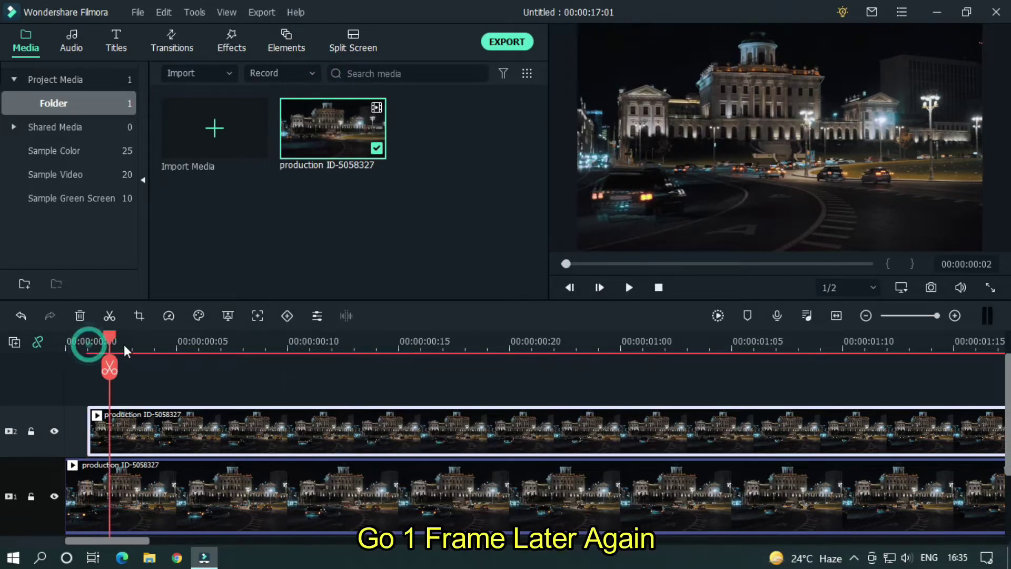
click(14, 342)
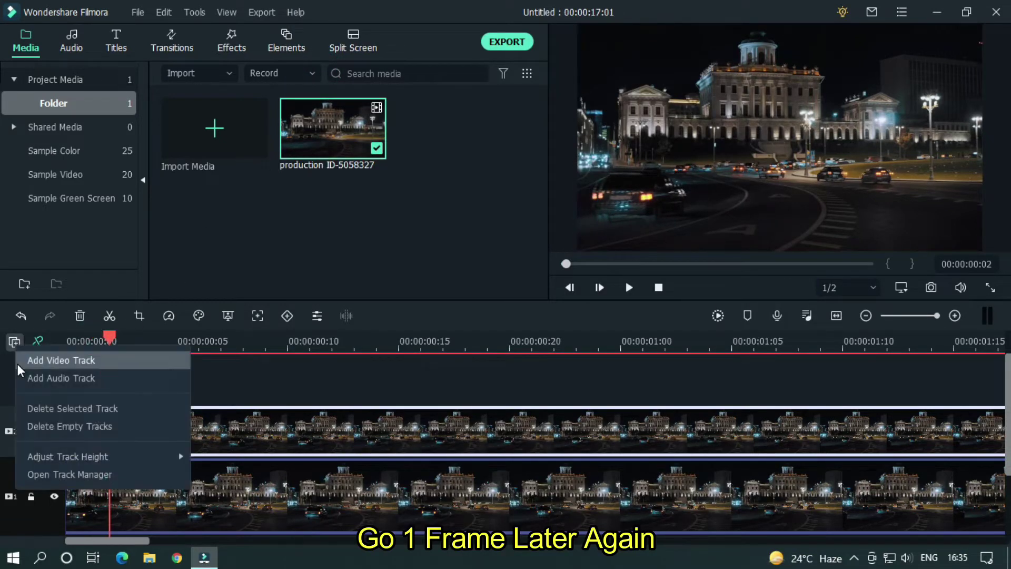
click(18, 363)
key(ctrl+v)
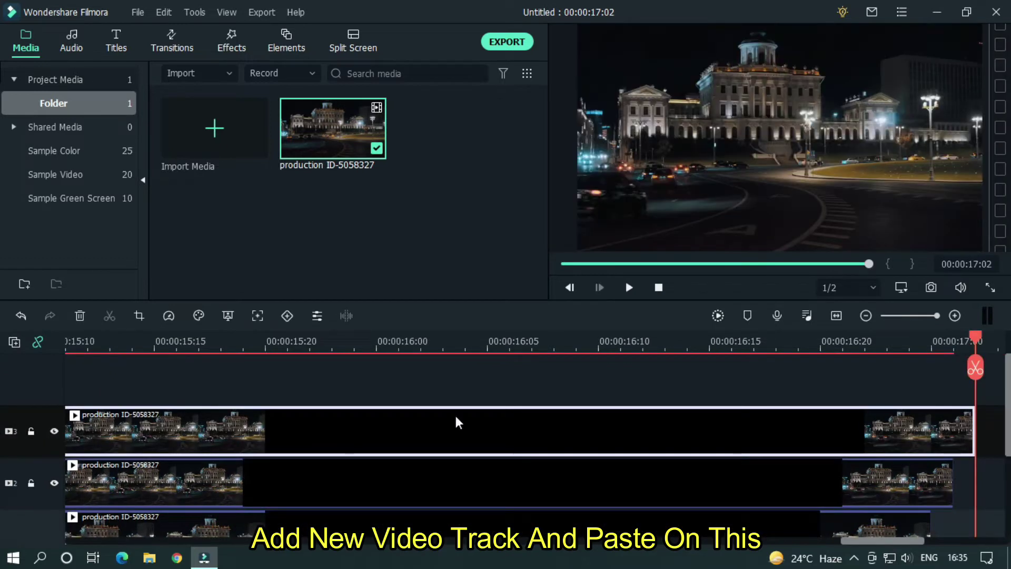
Paste another copy onto a new track 4 starting at frame 3.
click(659, 287)
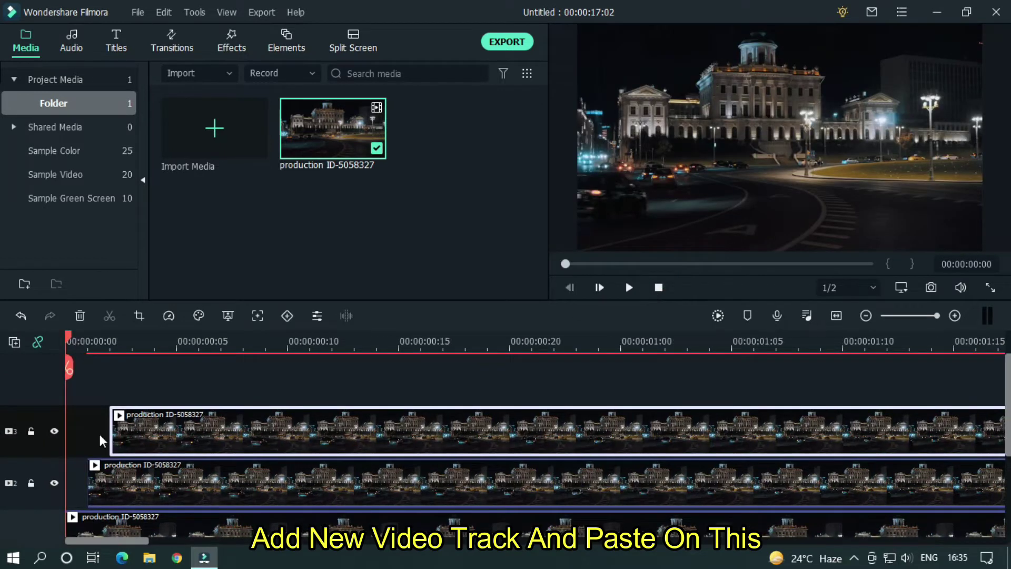
click(131, 341)
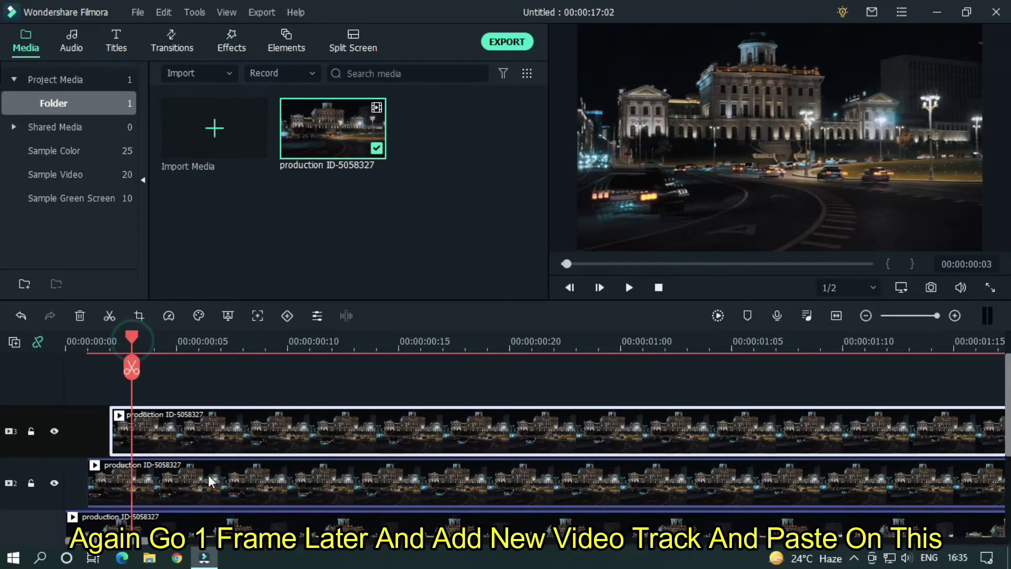
click(14, 345)
click(24, 362)
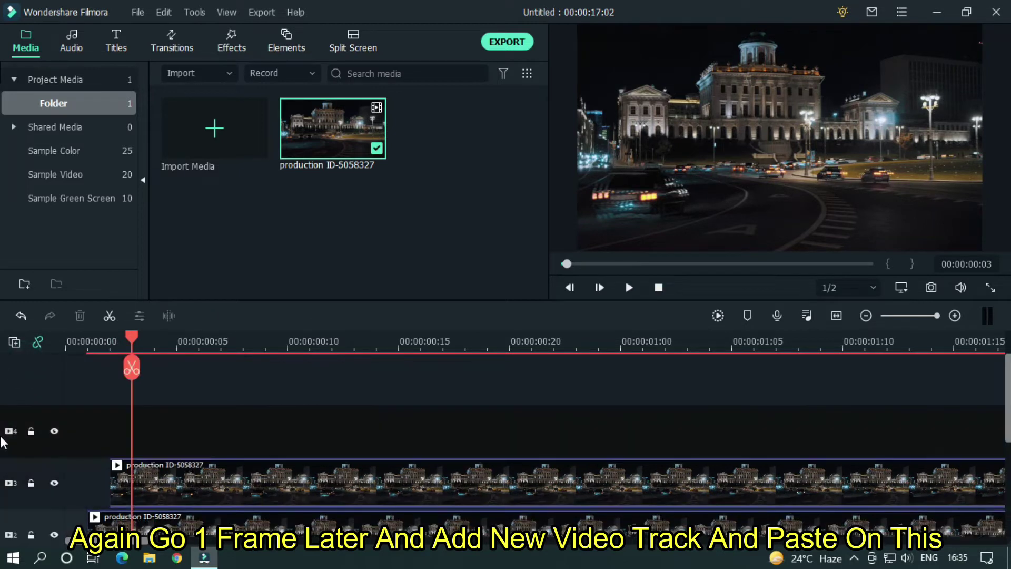
key(ctrl+v)
Add an empty video track 5 with the playhead at frame 4, ready for pasting.
click(657, 288)
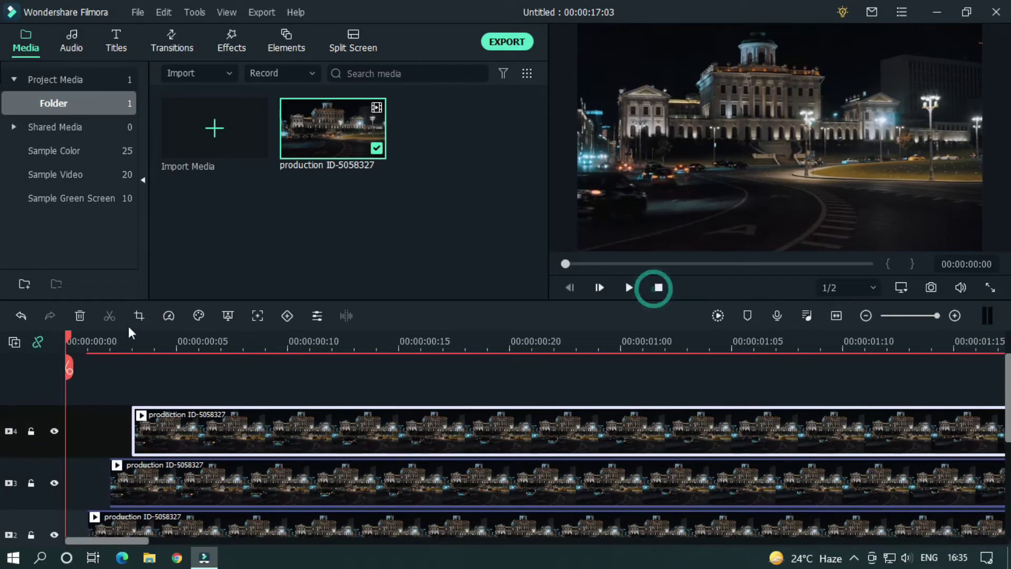
click(154, 340)
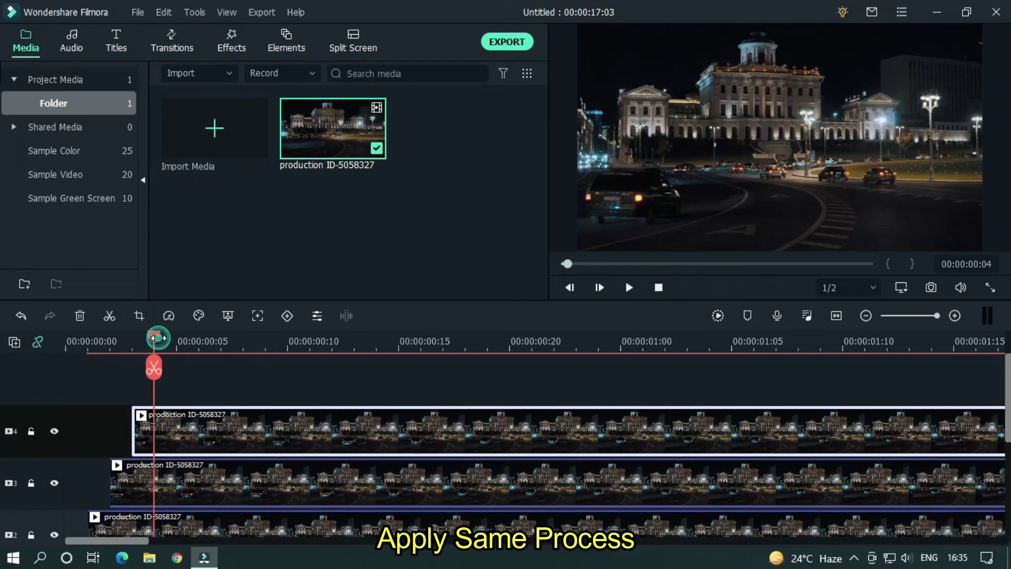
click(14, 343)
click(46, 355)
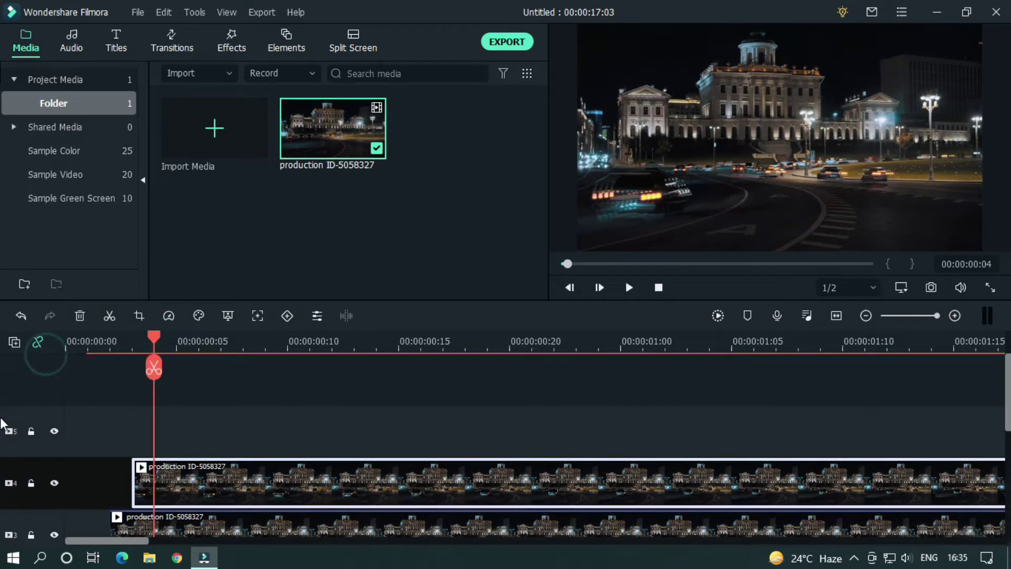
click(3, 445)
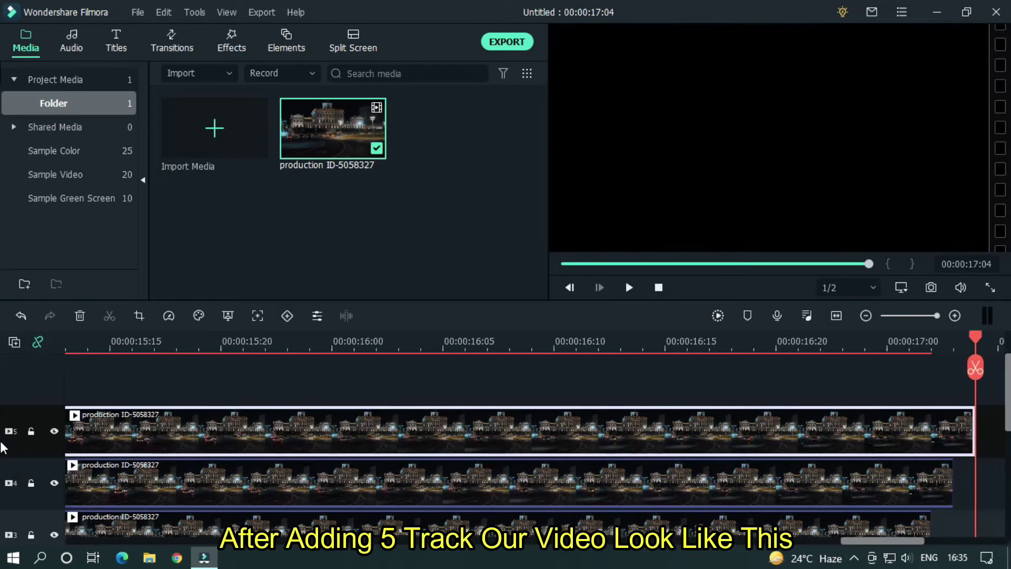
click(658, 288)
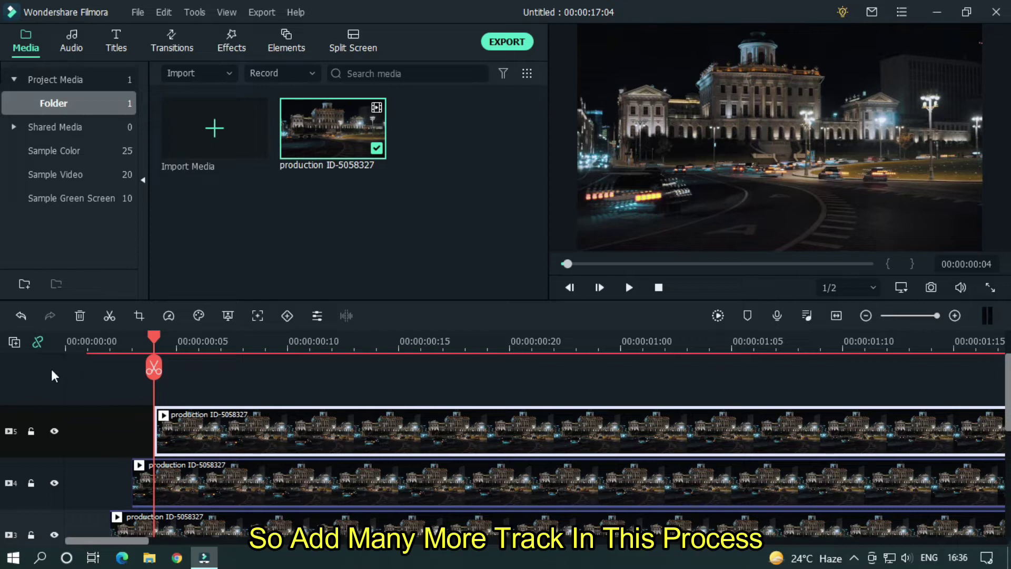
Add a batch of new empty video tracks, starting from track 6.
click(20, 344)
click(26, 353)
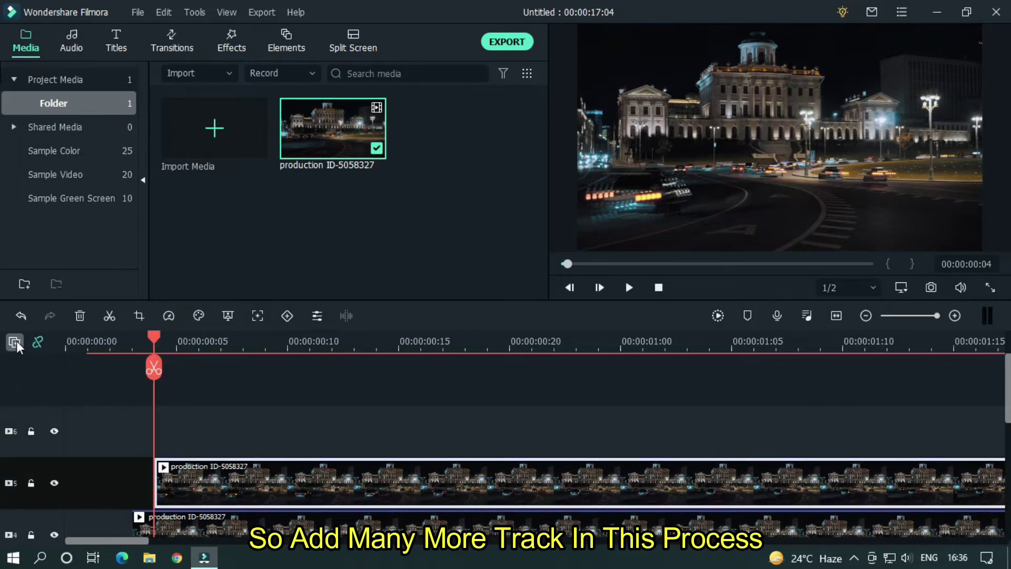
click(16, 341)
click(26, 354)
click(15, 341)
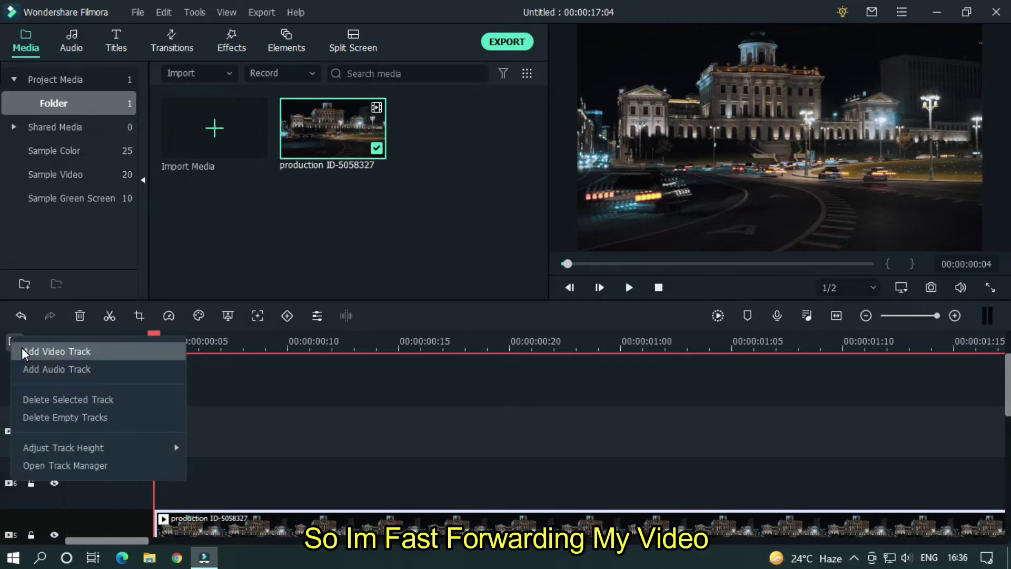
click(24, 352)
click(15, 341)
click(22, 352)
click(14, 341)
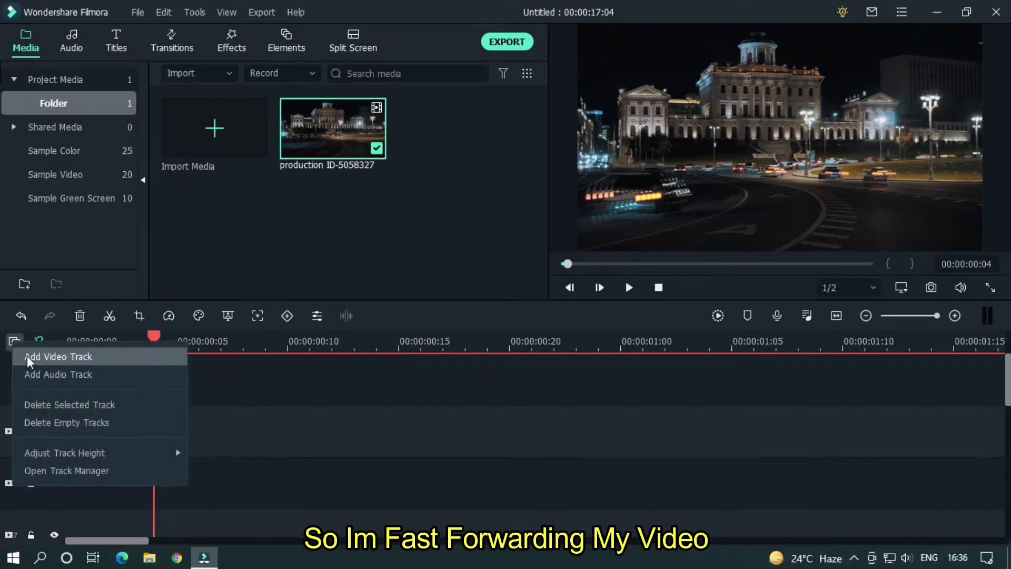
click(27, 359)
click(15, 341)
click(46, 357)
scroll(248, 463, down, 3)
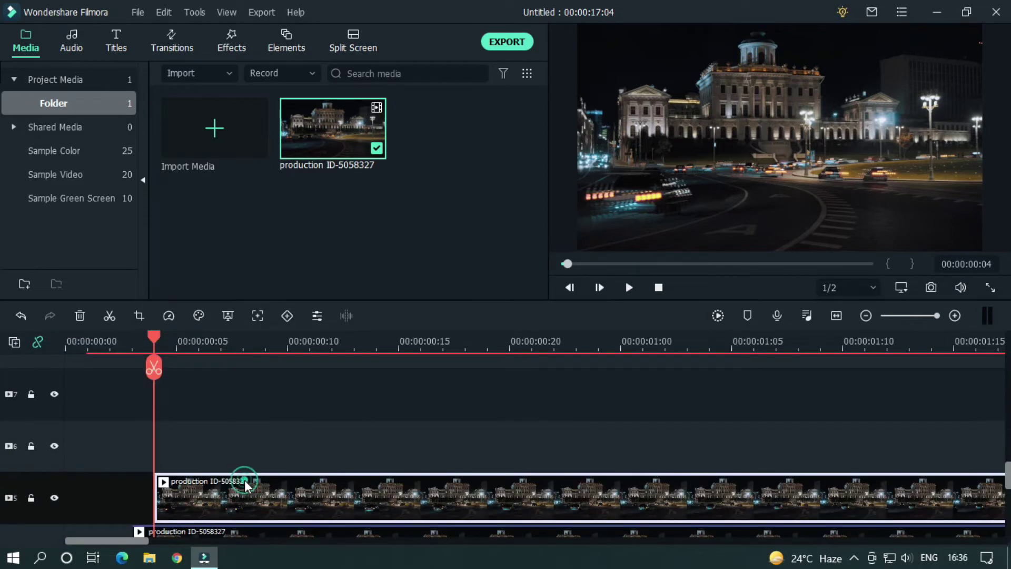
scroll(363, 423, up, 4)
Paste one-frame-offset copies of the clip onto the new tracks, from frame 9 onward.
click(658, 287)
click(274, 338)
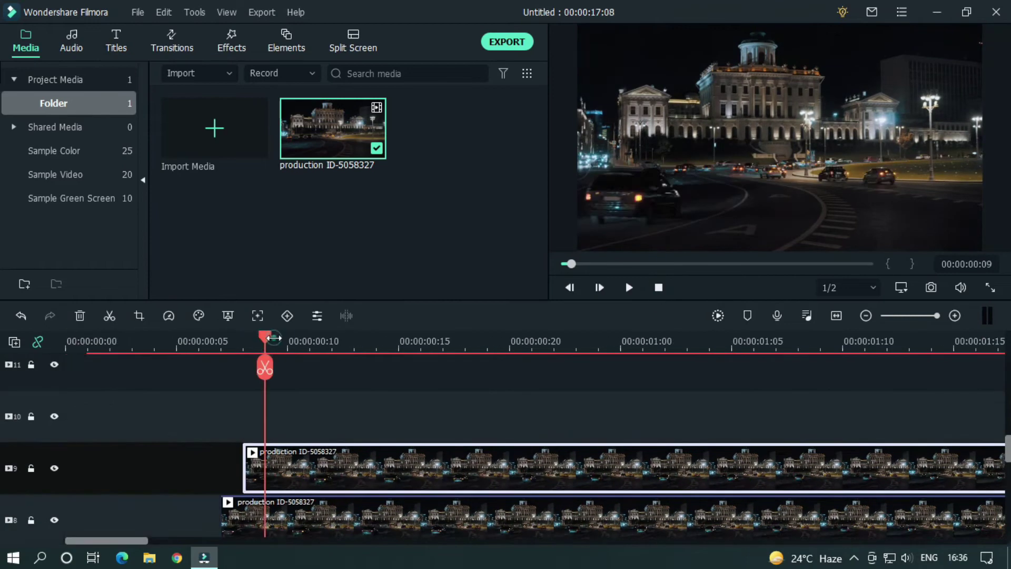
key(ctrl+v)
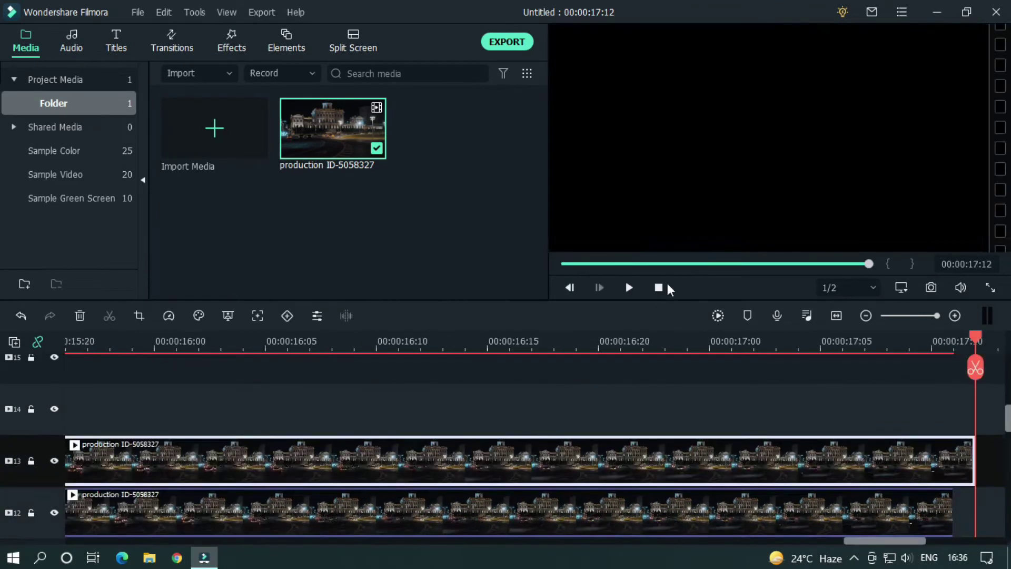
click(658, 287)
key(ctrl+v)
key(ctrl+v)
key(ctrl+v)
key(ctrl+v)
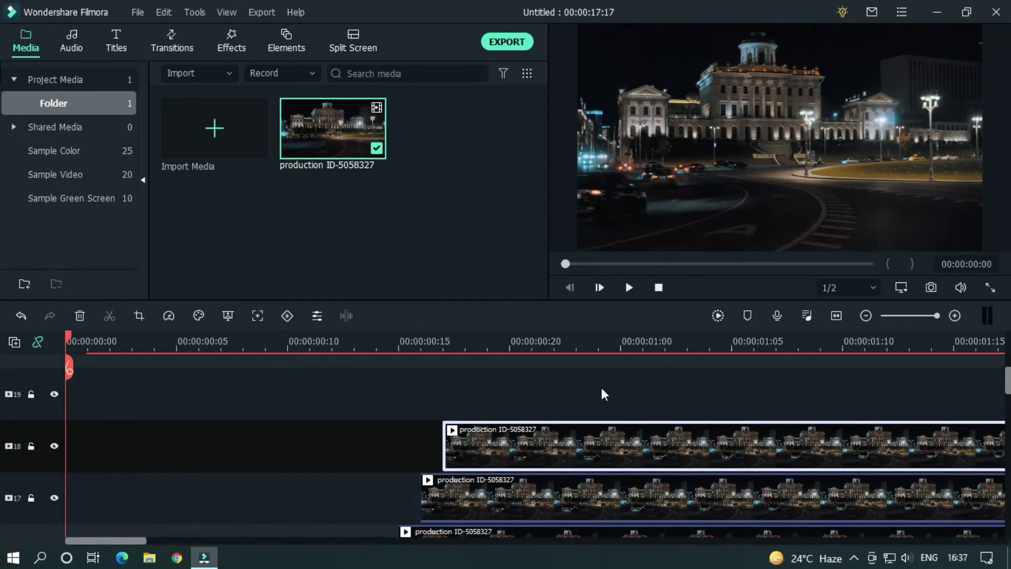
key(ctrl+v)
key(ctrl+v)
click(489, 342)
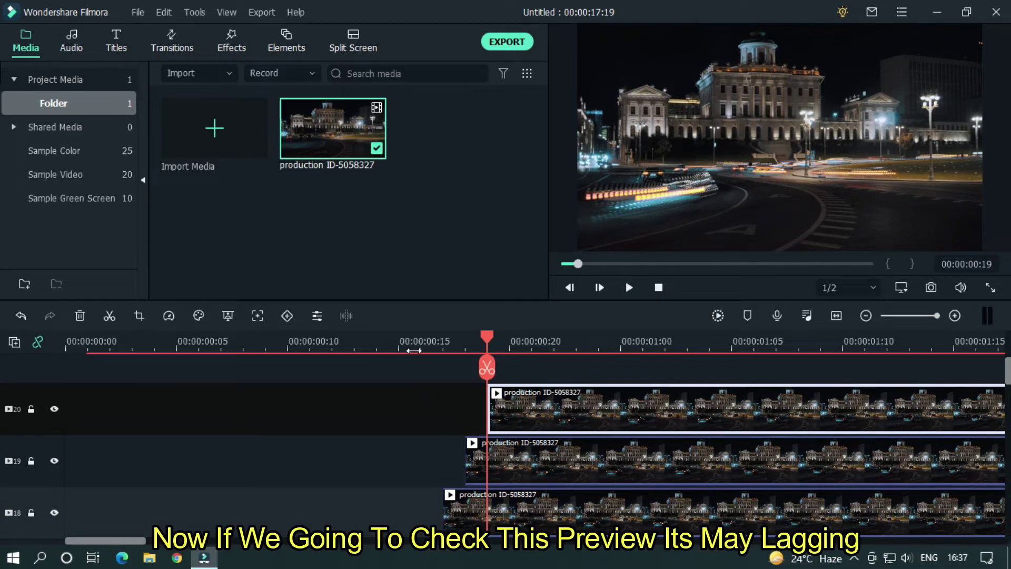
Zoom out to show all copies, open export settings and name the file 'Long Exposu'.
drag(413, 347, 189, 329)
scroll(832, 457, down, 10)
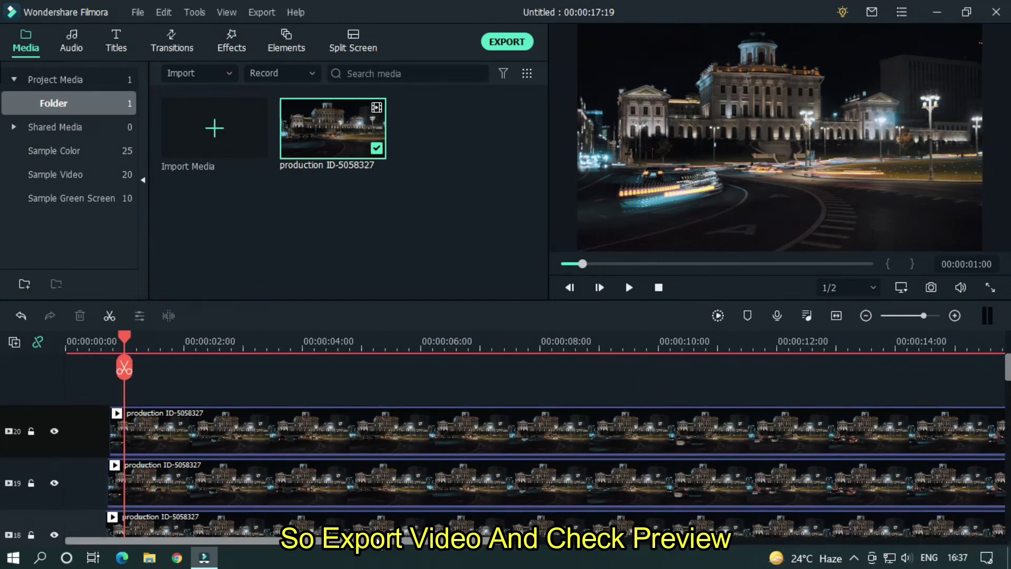
scroll(833, 463, up, 5)
click(506, 42)
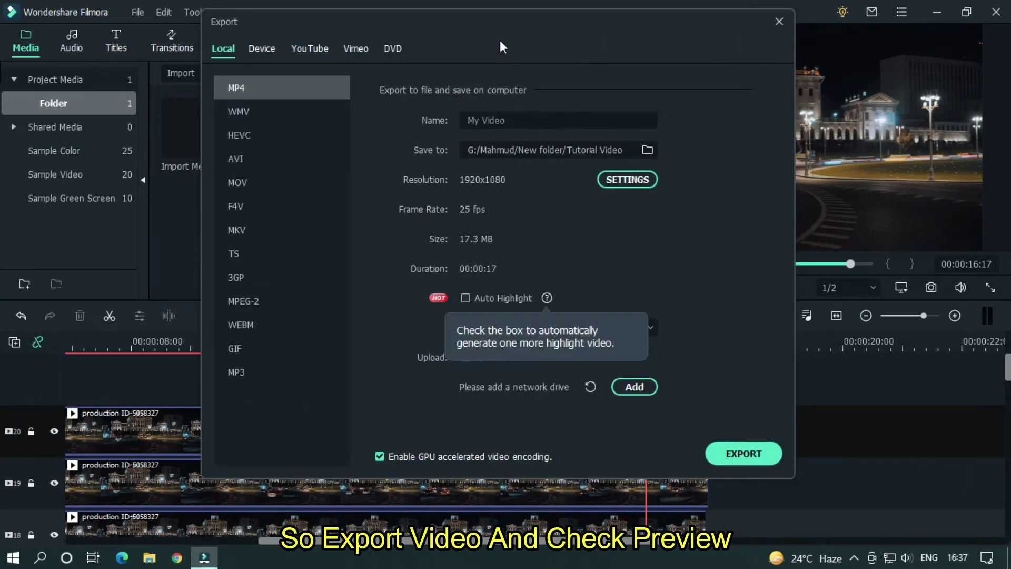
text(Long Exposu)
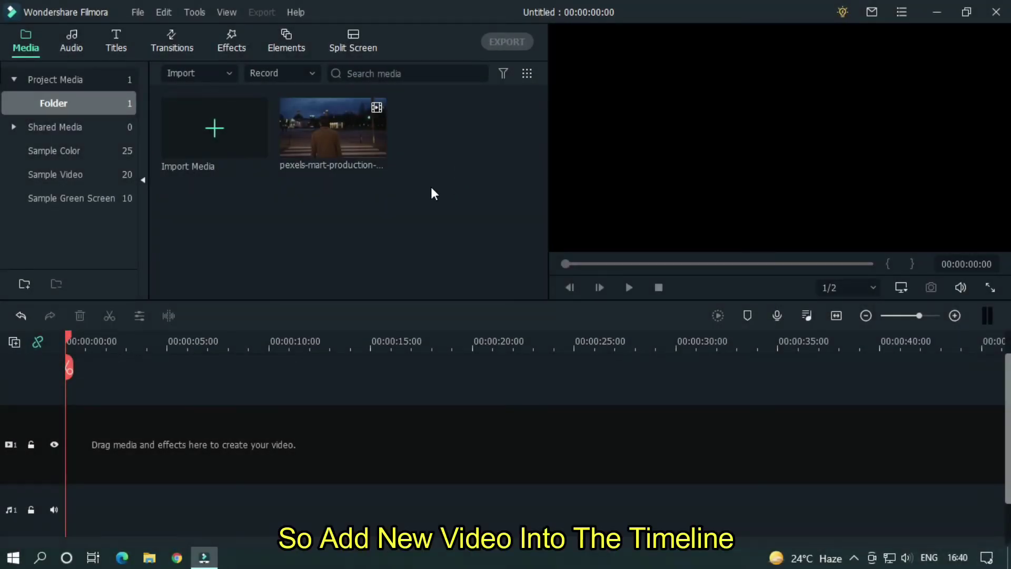
Place the night-street clip on the timeline and apply the Square Blur effect.
drag(358, 138, 23, 472)
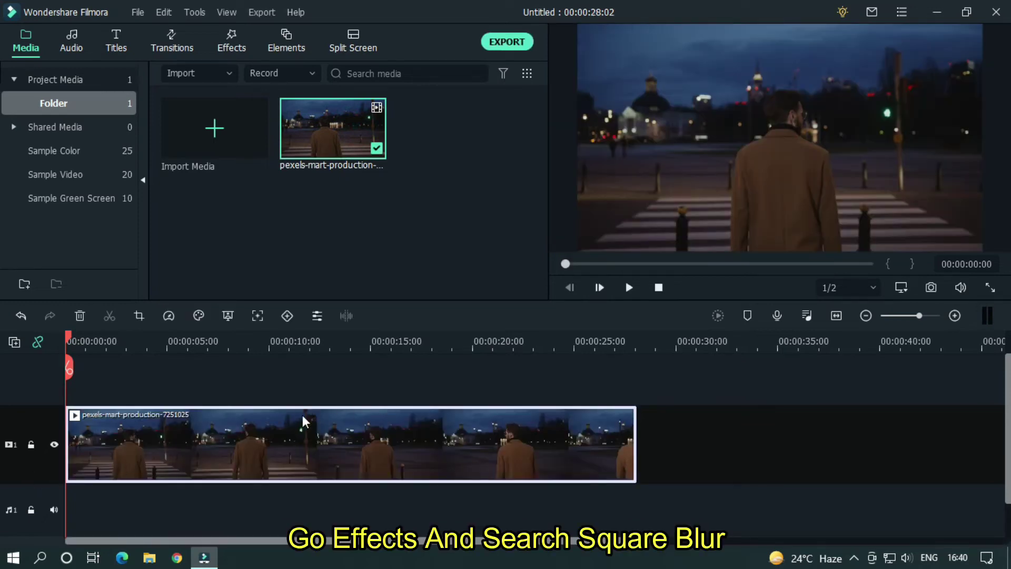
click(229, 48)
click(261, 73)
text(sq)
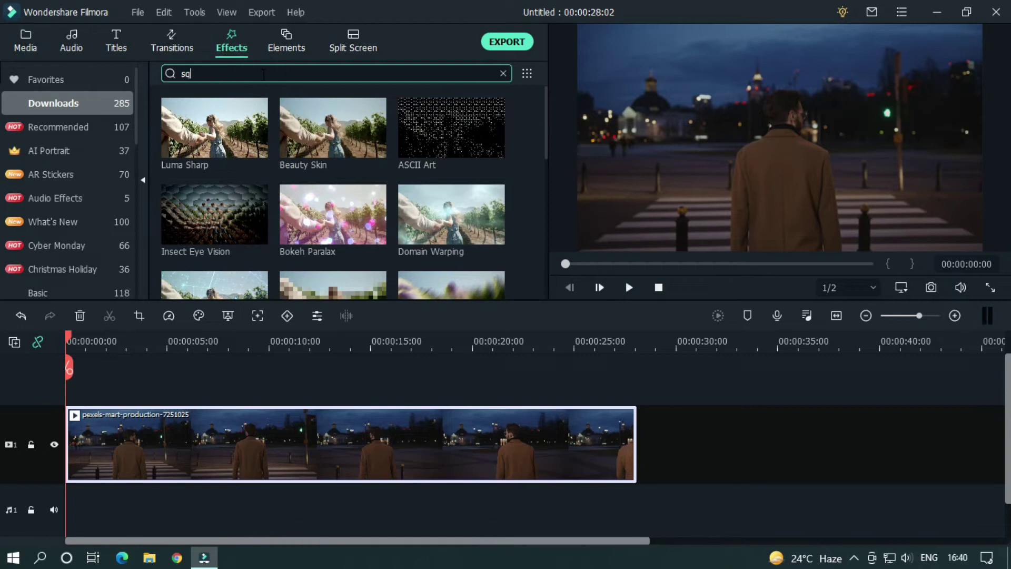
drag(205, 138, 304, 436)
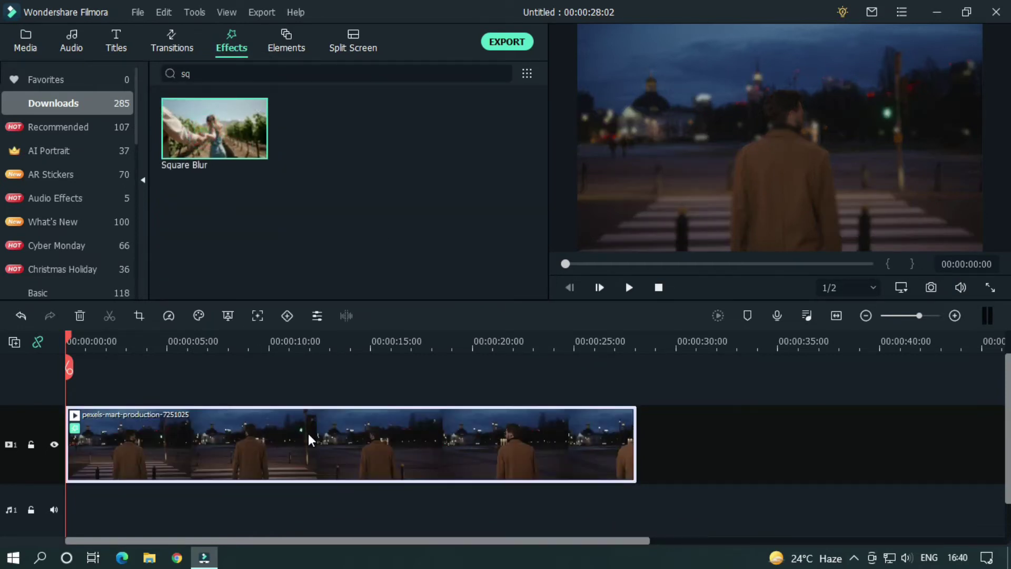
Set the Square Blur size to 5 in the clip's properties.
double_click(308, 434)
scroll(269, 113, down, 10)
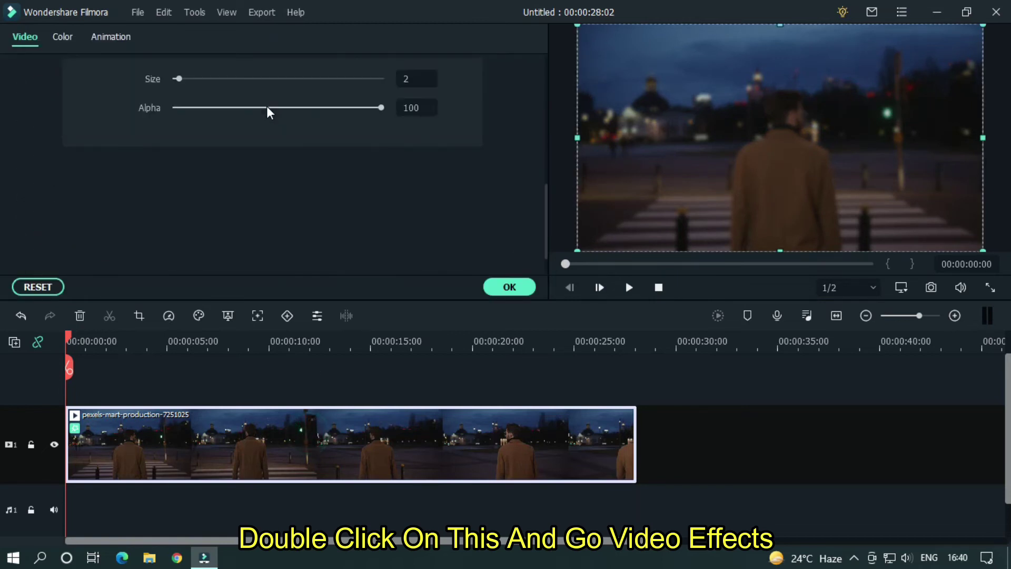
scroll(283, 159, up, 3)
click(410, 230)
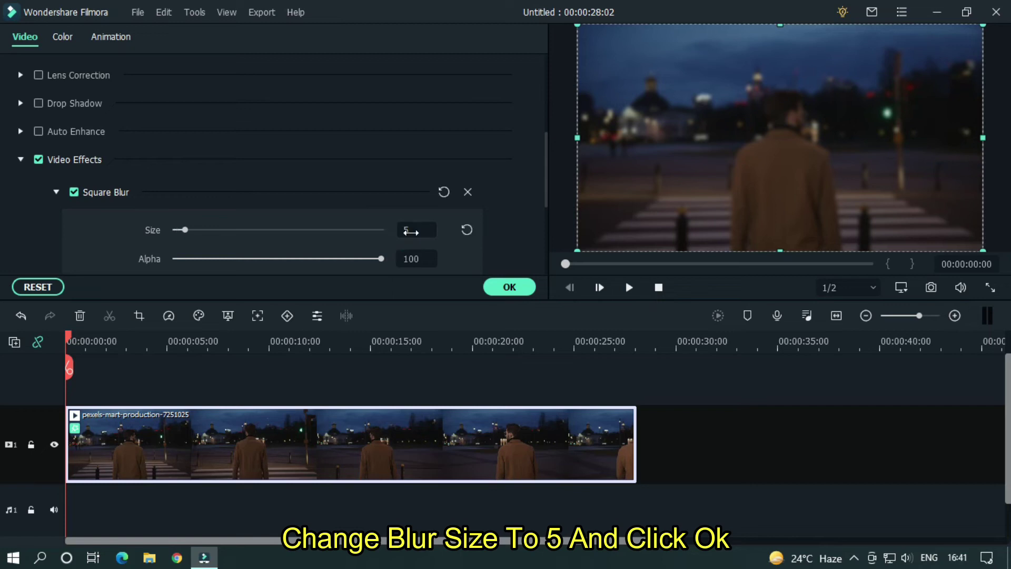
click(510, 287)
Move the blurred clip up to track 2 and place an unblurred night-street copy on track 1.
drag(275, 453, 280, 413)
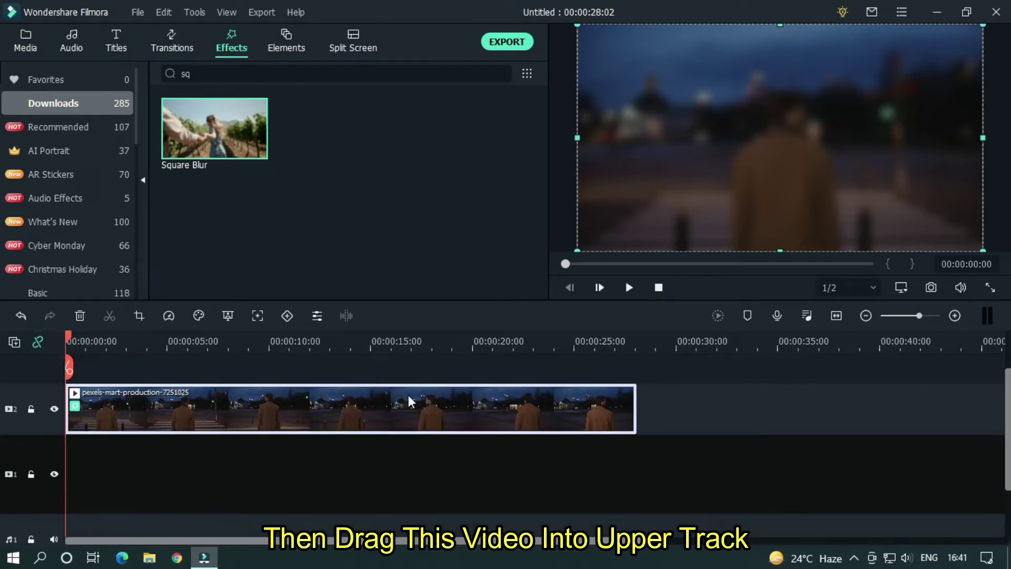
scroll(409, 399, down, 1)
scroll(348, 392, up, 1)
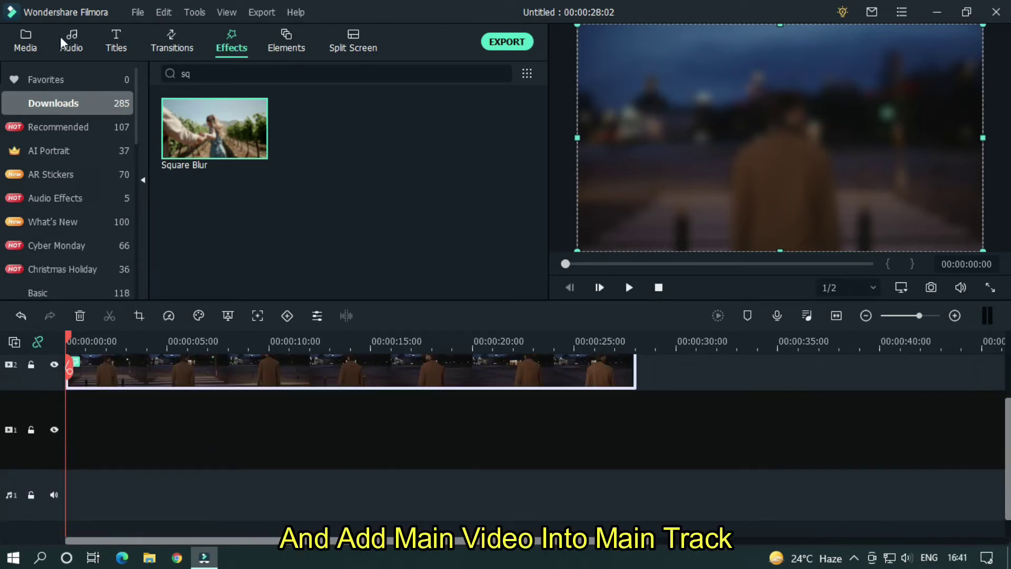
click(28, 41)
drag(445, 386, 65, 475)
scroll(788, 413, up, 1)
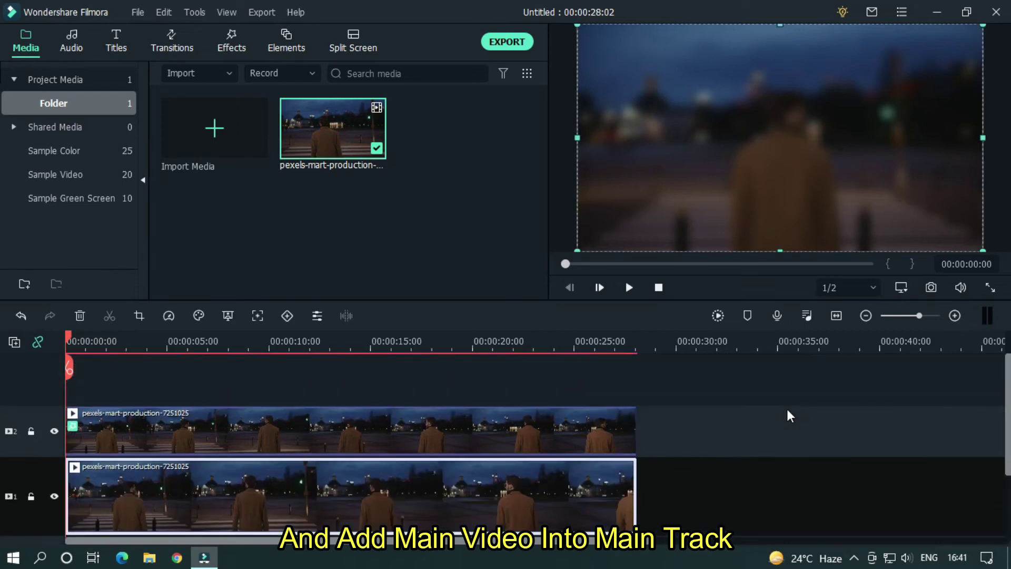
Set the upper blurred clip's blending mode to Screen and preview the glow.
double_click(290, 431)
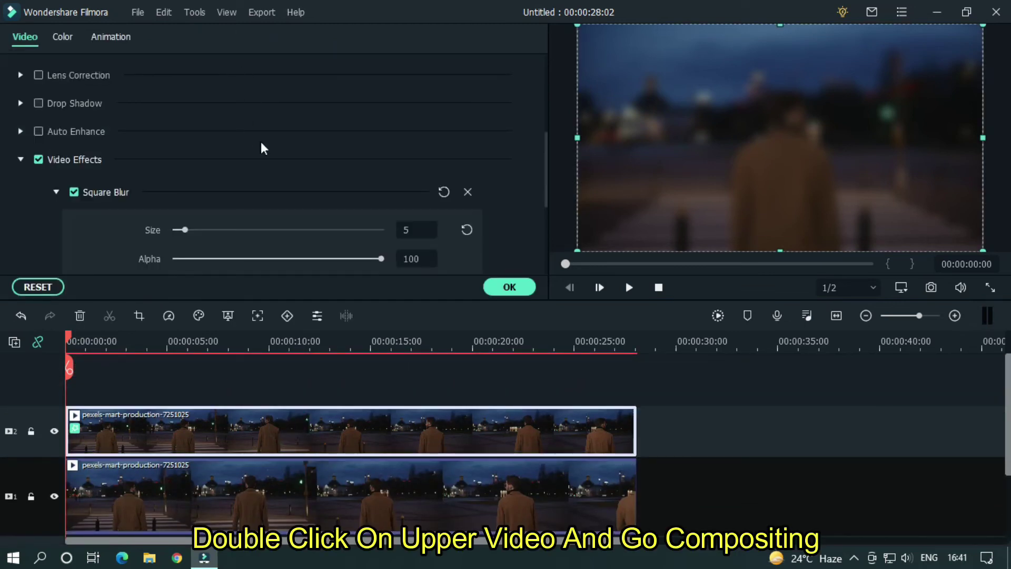
scroll(263, 147, up, 5)
click(232, 141)
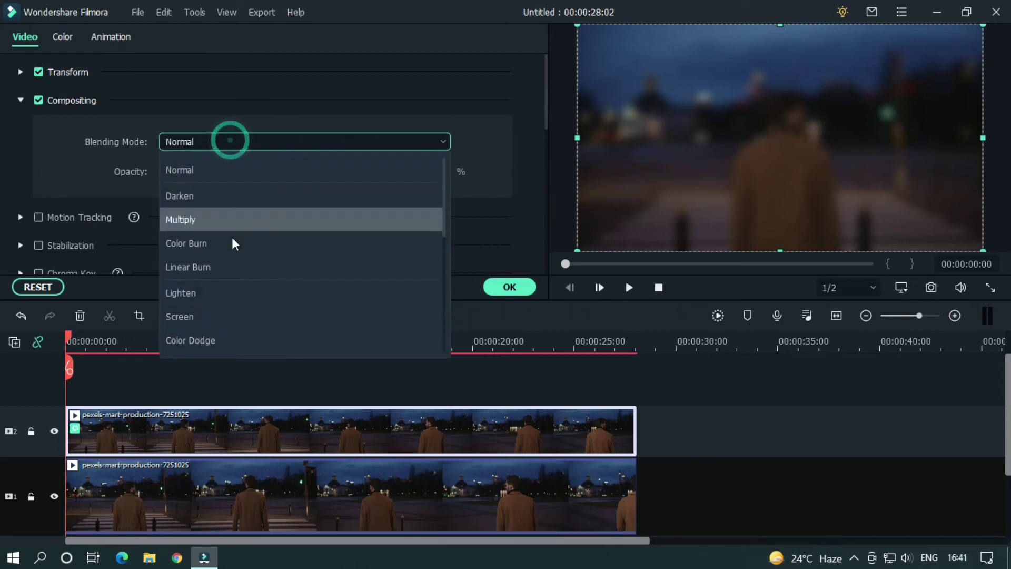
click(218, 317)
key(space)
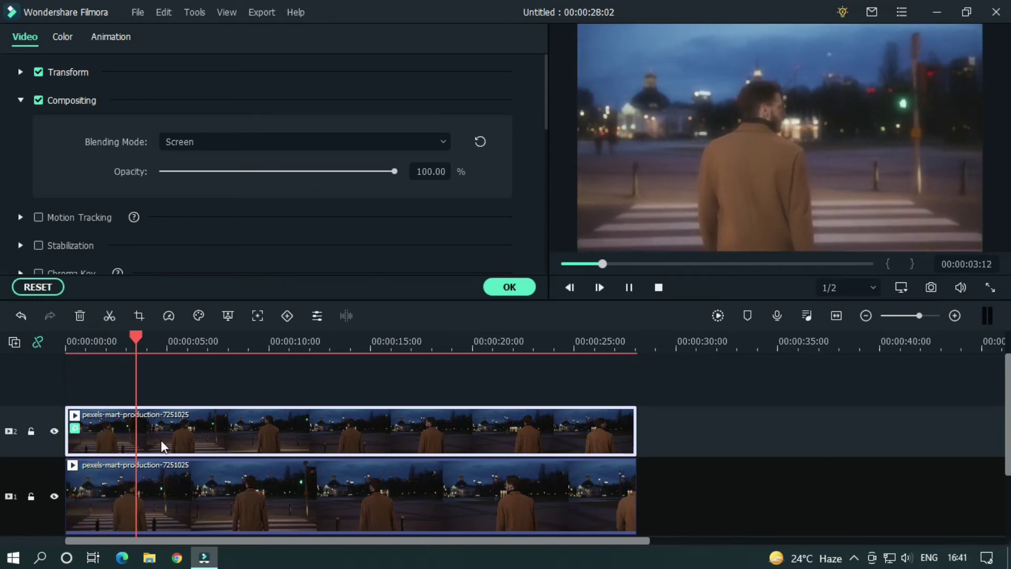
Change the top clip's blending mode to Lighten, preview it, and confirm.
click(200, 144)
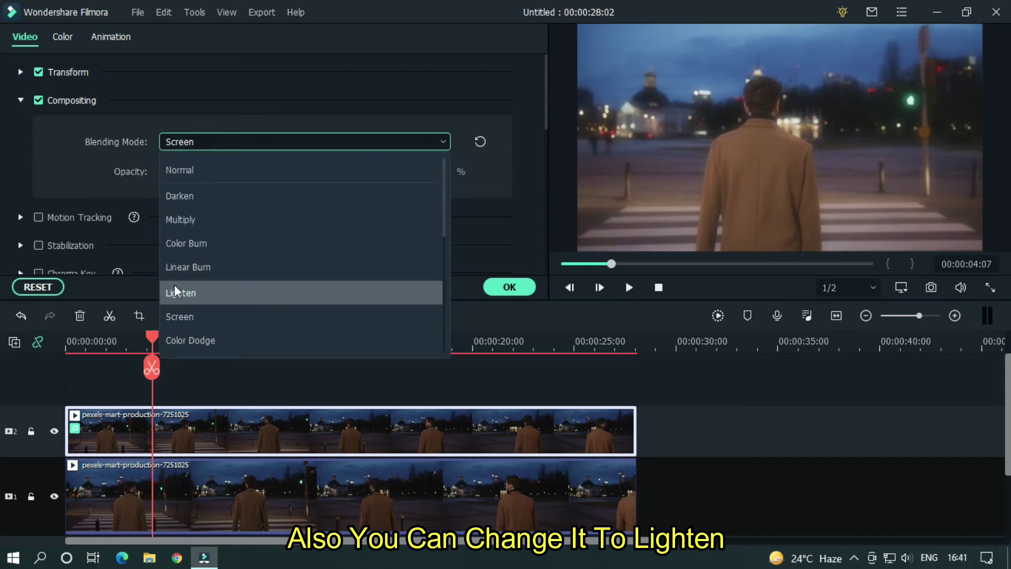
click(200, 295)
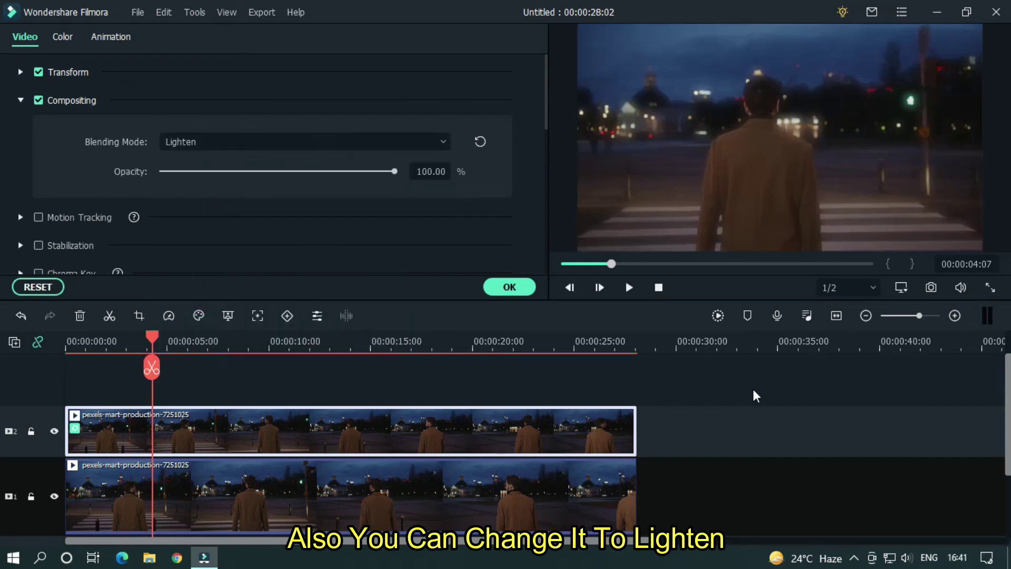
key(space)
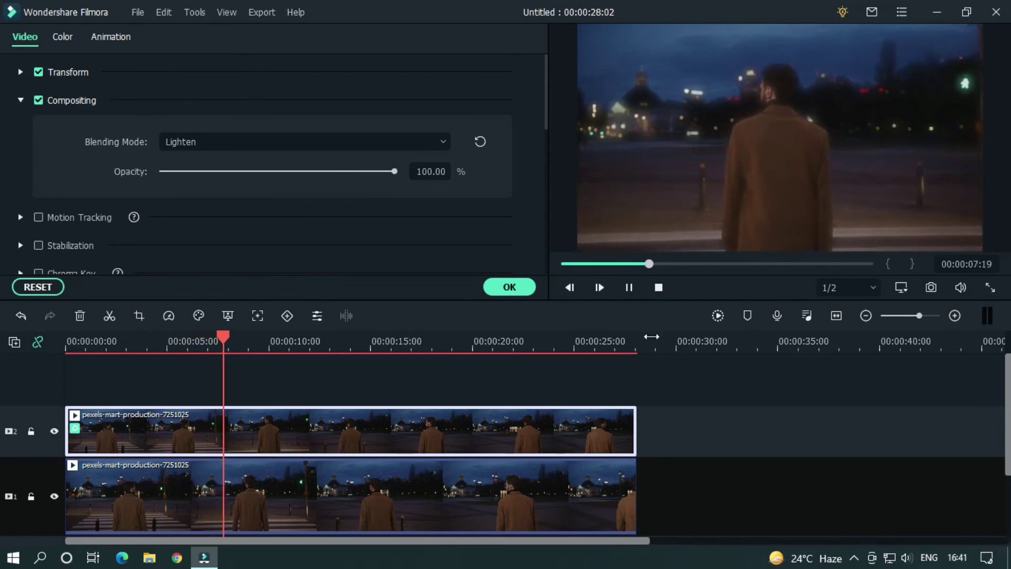
click(515, 288)
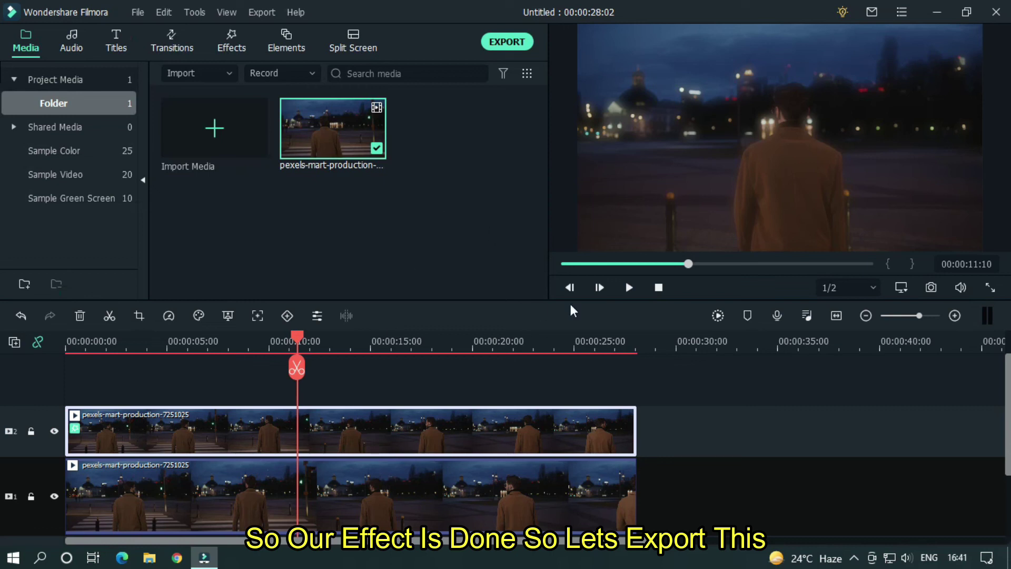
Start the export and name the output file 'Orton Effect'.
click(506, 42)
click(516, 120)
text(Orton )
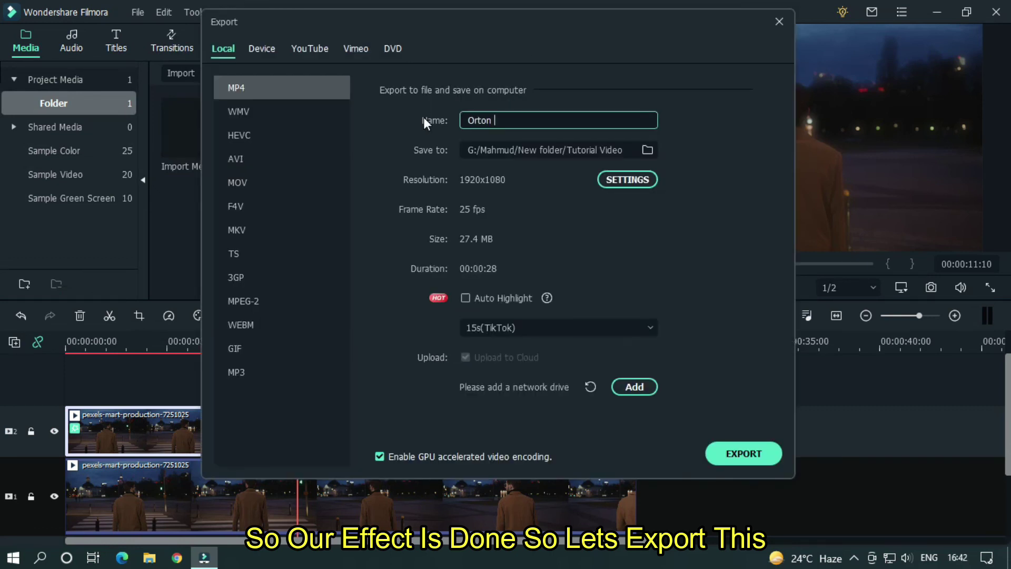
text(Effect)
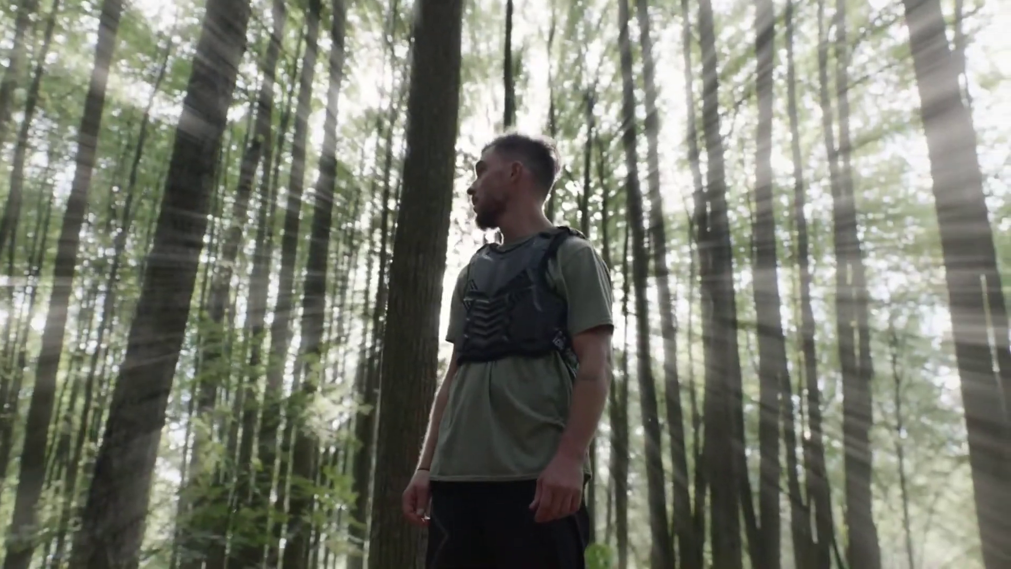